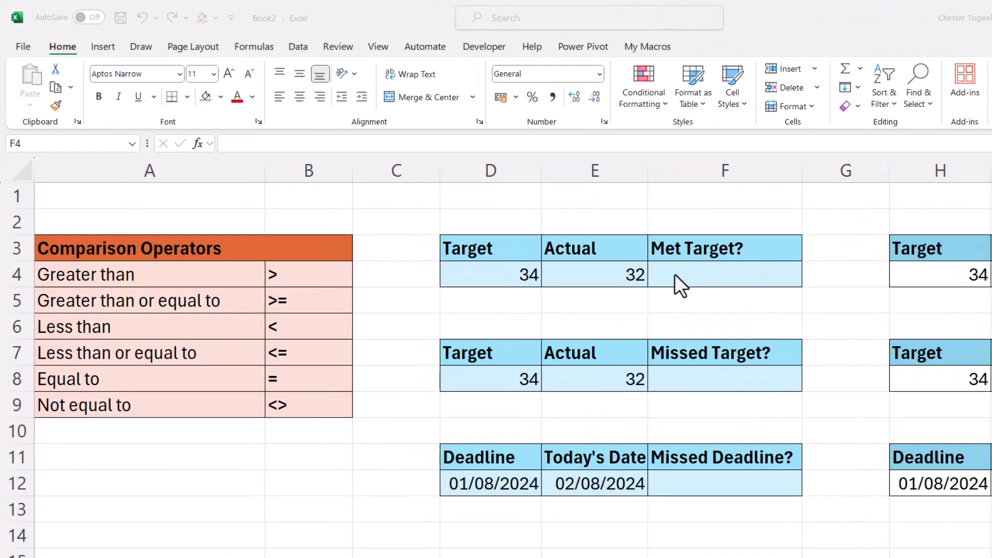
Enter =E4>=D4 in F4, comparing Actual 32 with Target 34 to return FALSE.
{"action": "left_click", "coordinate": [594, 234]}
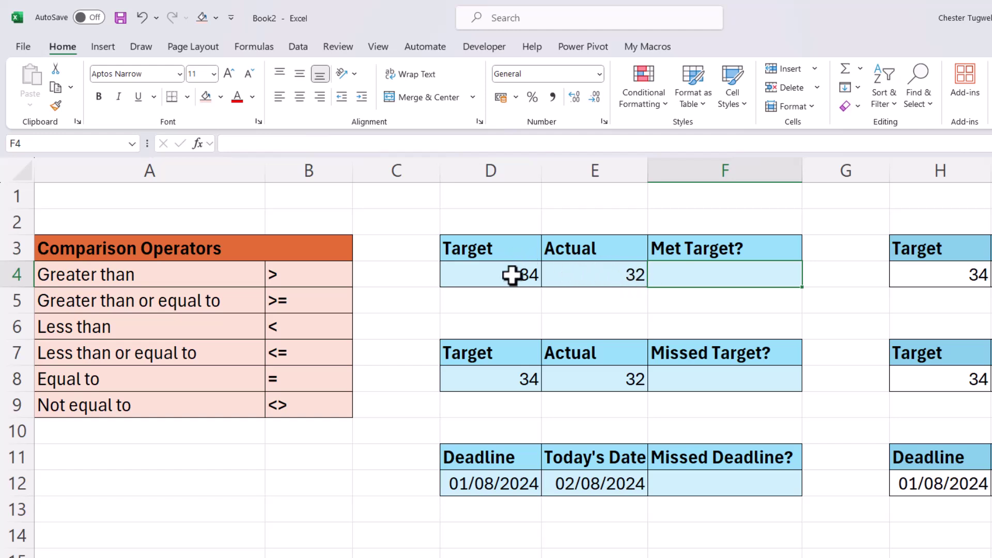
{"action": "type", "text": "="}
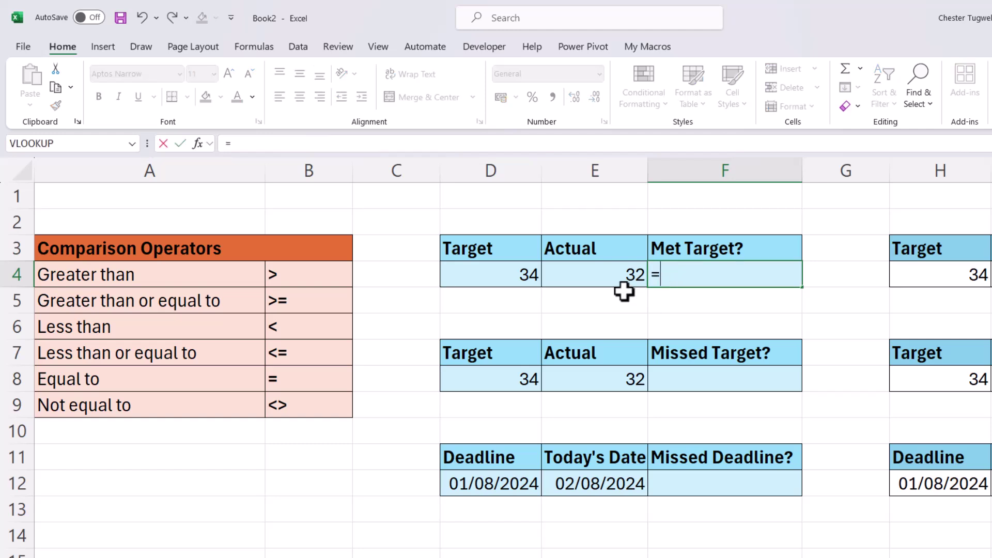
{"action": "left_click", "coordinate": [622, 270]}
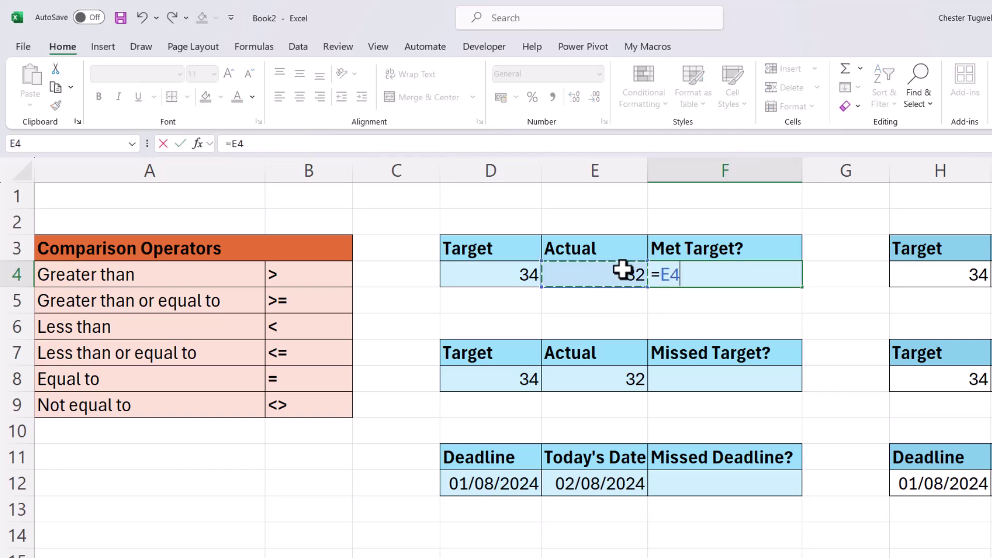
{"action": "type", "text": ">="}
{"action": "left_click", "coordinate": [514, 274]}
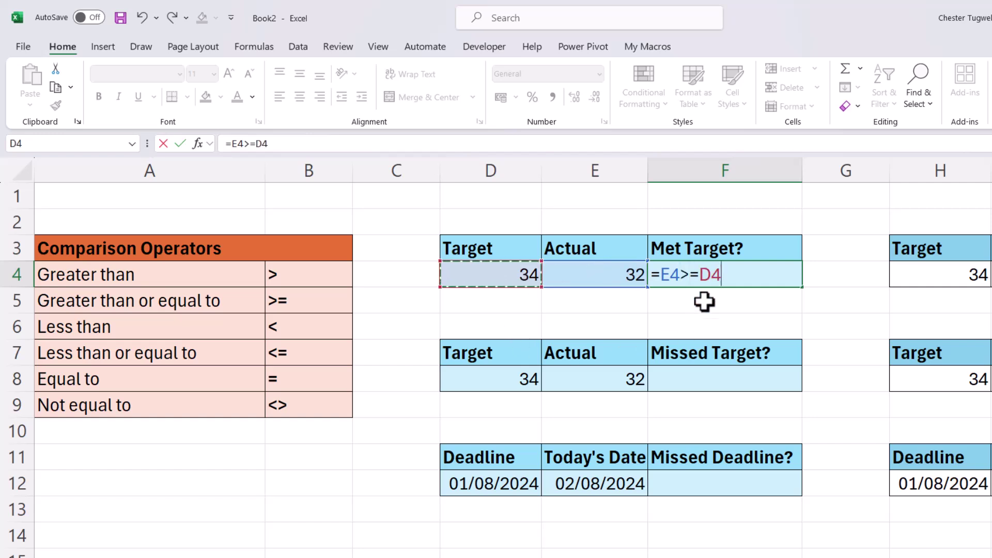
{"action": "left_click_drag", "start_coordinate": [682, 274], "coordinate": [700, 274]}
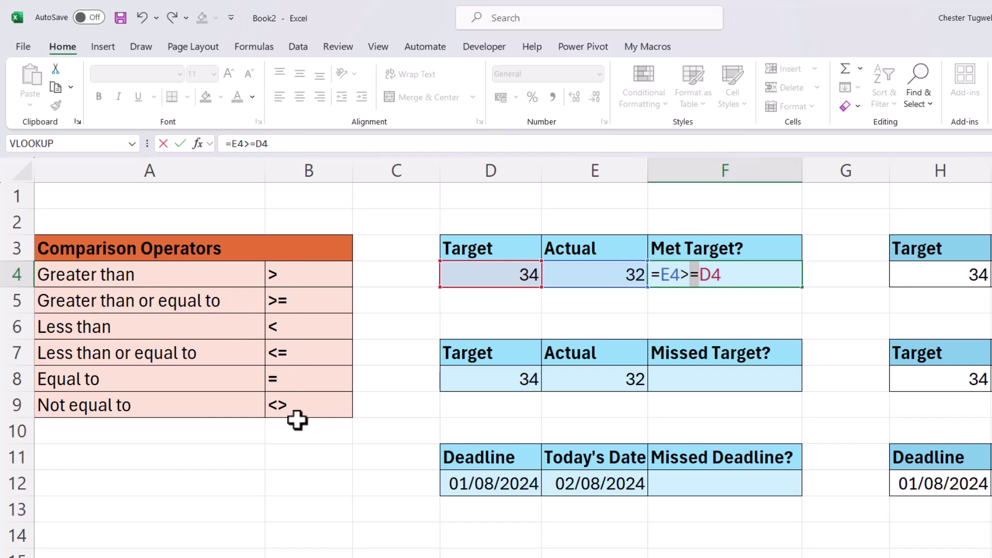
{"action": "left_click", "coordinate": [738, 280]}
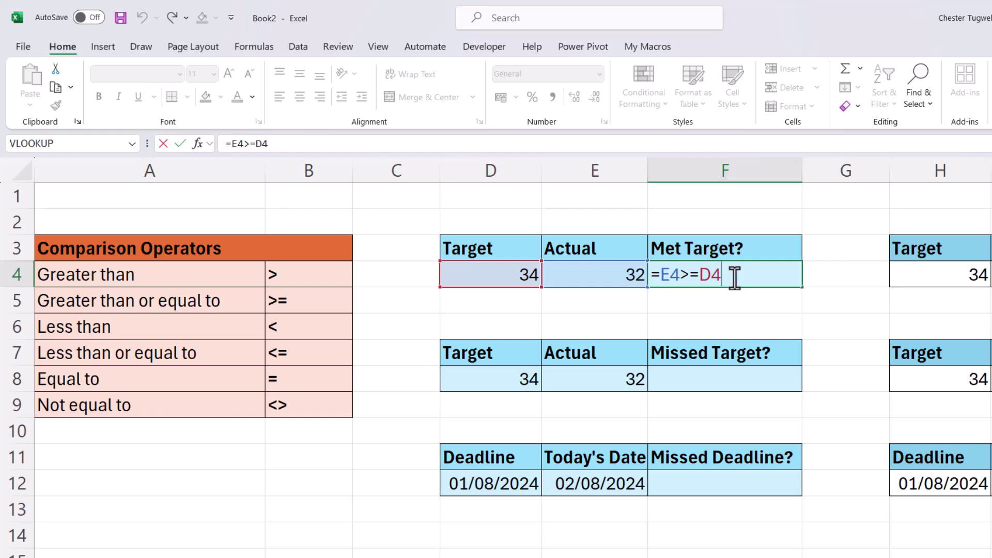
{"action": "key", "text": "Return"}
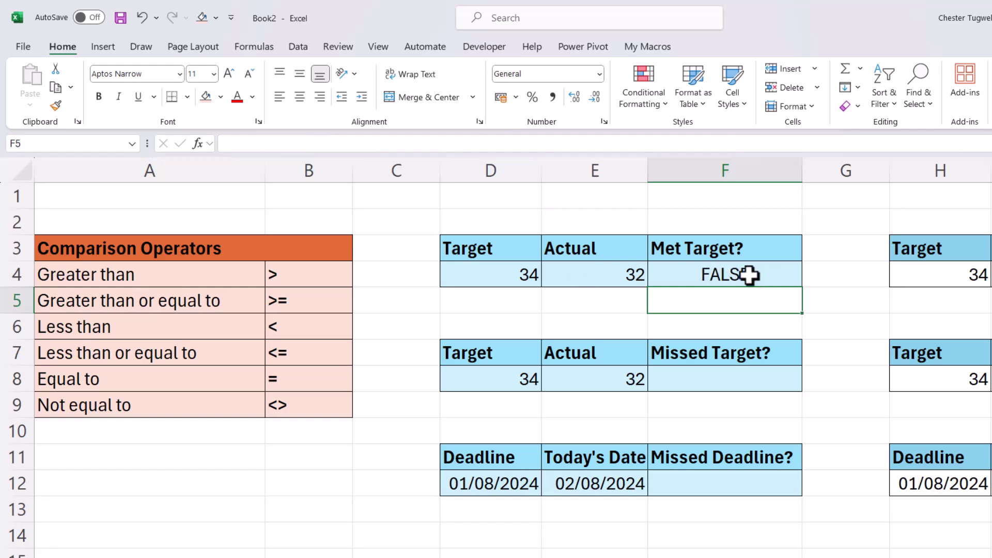
Edit F4 to =IF(E4>=D4,"Yes","No") so it displays No.
{"action": "left_click", "coordinate": [749, 275]}
{"action": "key", "text": "F2"}
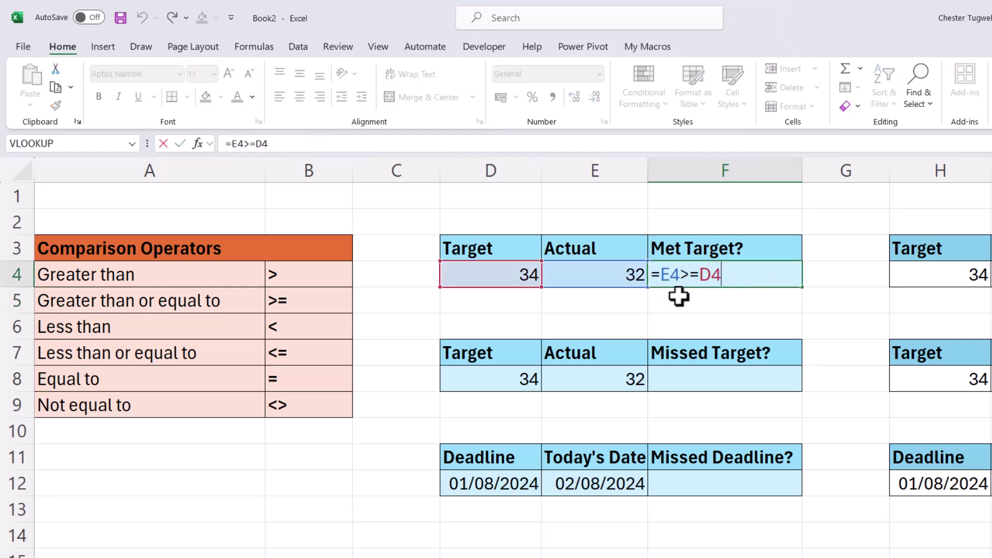
{"action": "left_click", "coordinate": [660, 275]}
{"action": "type", "text": "IF"}
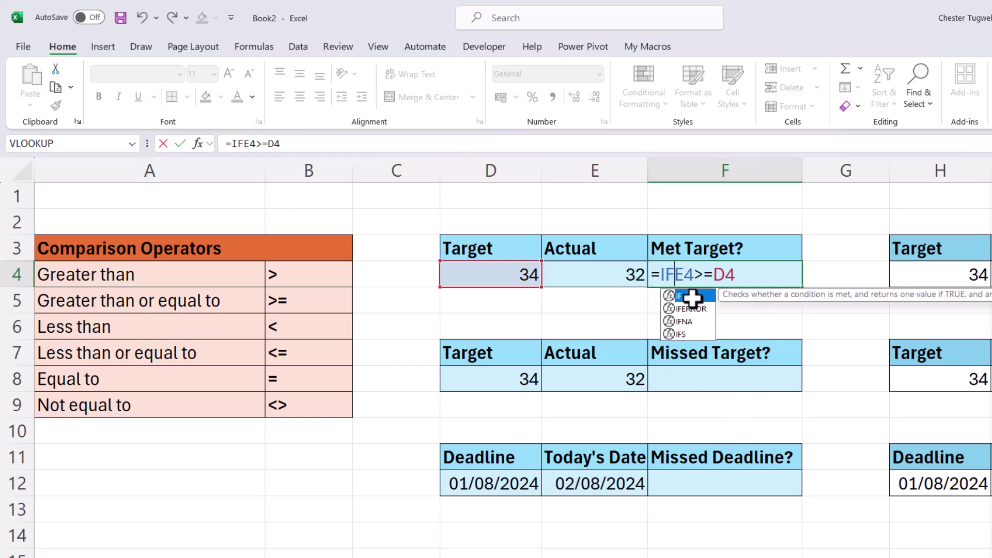
{"action": "type", "text": "("}
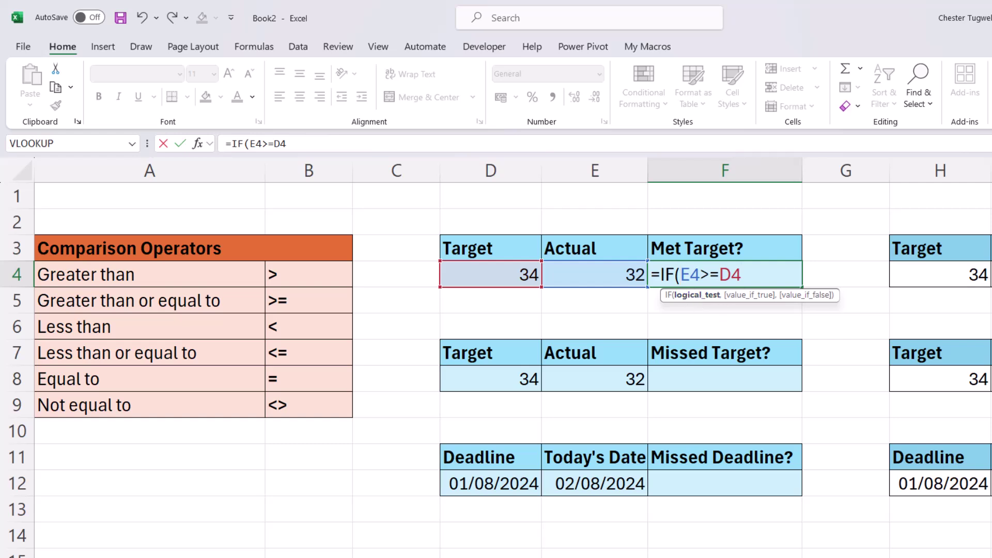
{"action": "type", "text": ","}
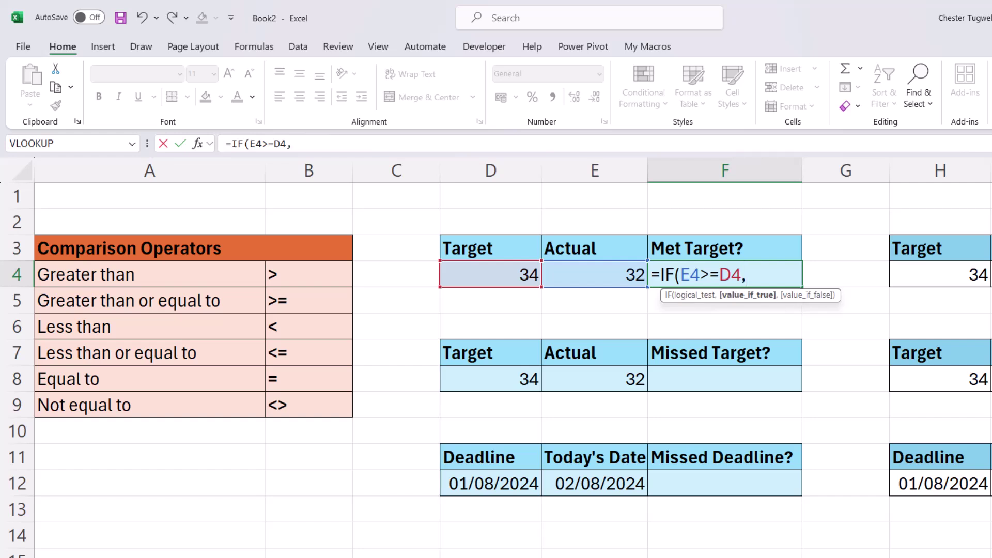
{"action": "type", "text": "\"Yes\",\""}
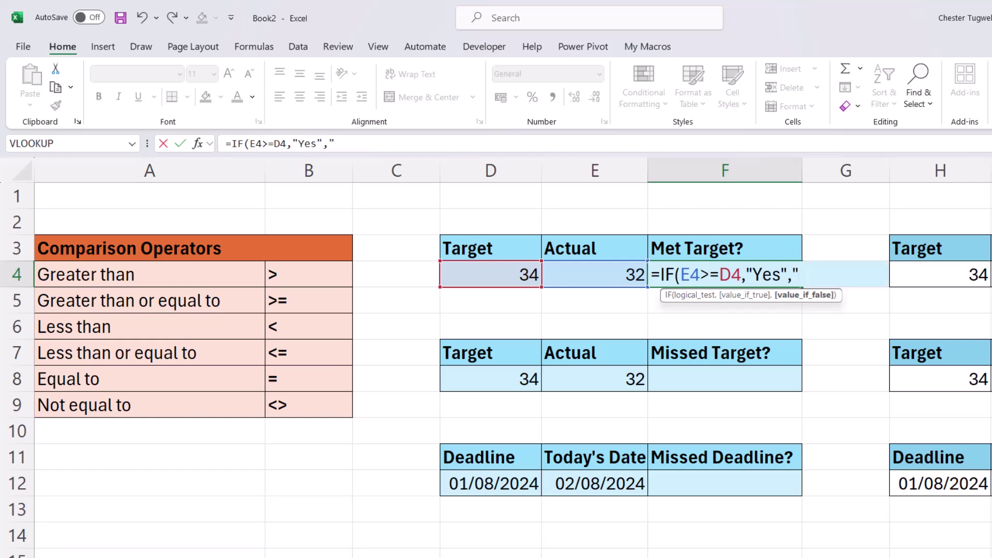
{"action": "type", "text": "No\")"}
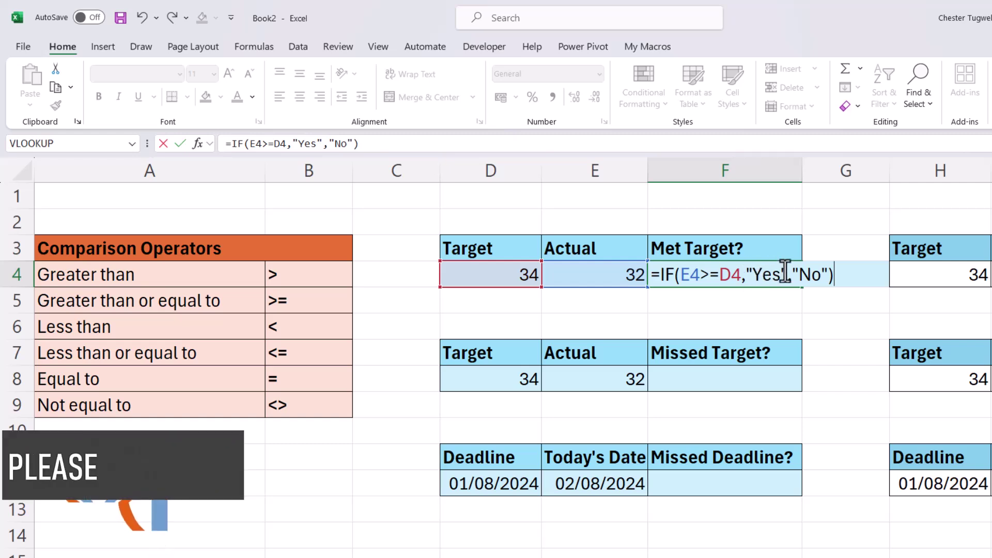
{"action": "key", "text": "Return"}
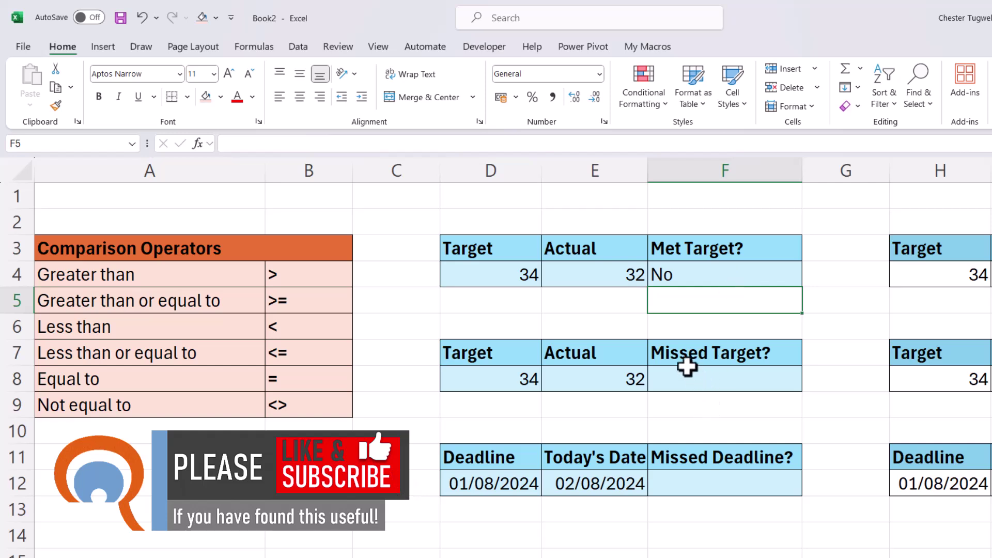
Enter =E8<D8 in F8, returning TRUE for Actual 32 below Target 34.
{"action": "left_click", "coordinate": [723, 381]}
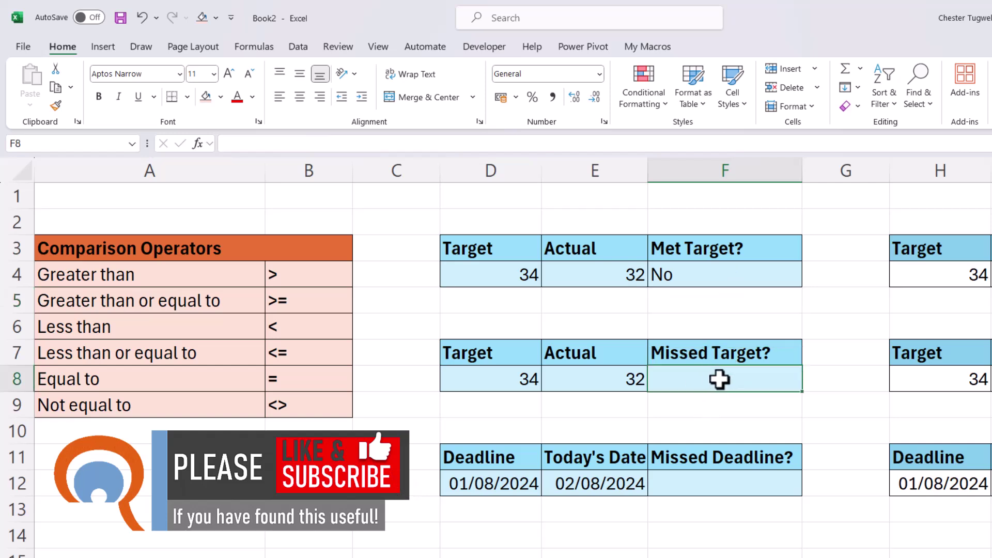
{"action": "type", "text": "="}
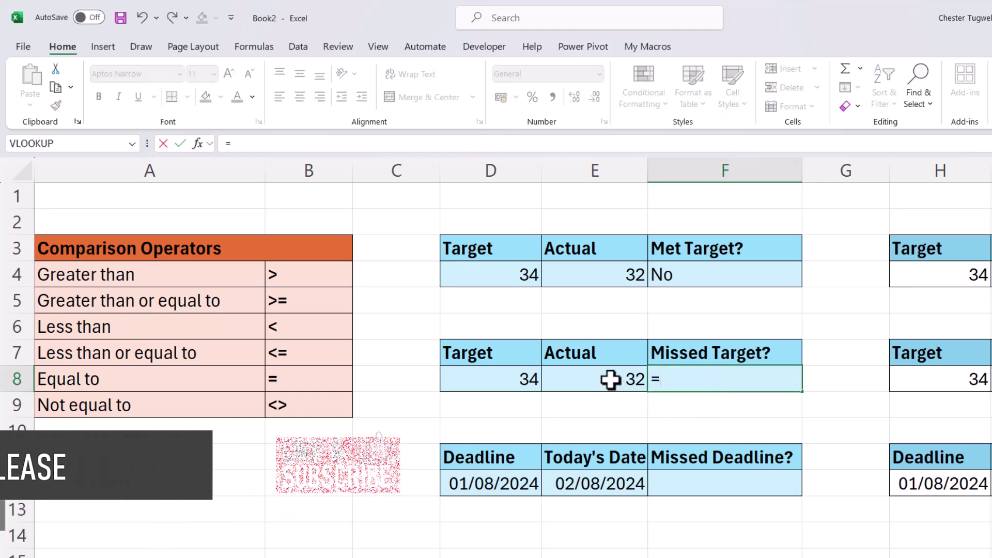
{"action": "left_click", "coordinate": [612, 379]}
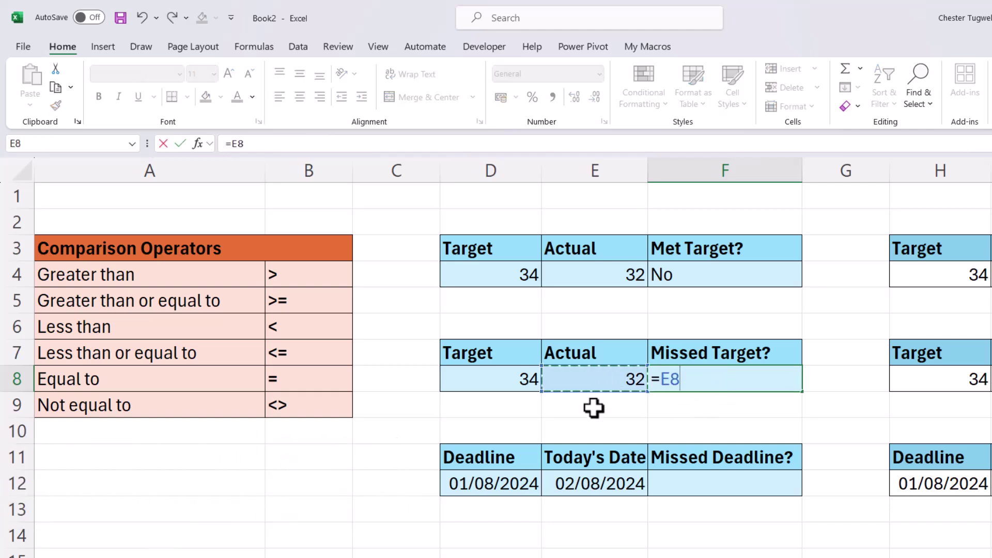
{"action": "type", "text": "<"}
{"action": "left_click", "coordinate": [505, 382]}
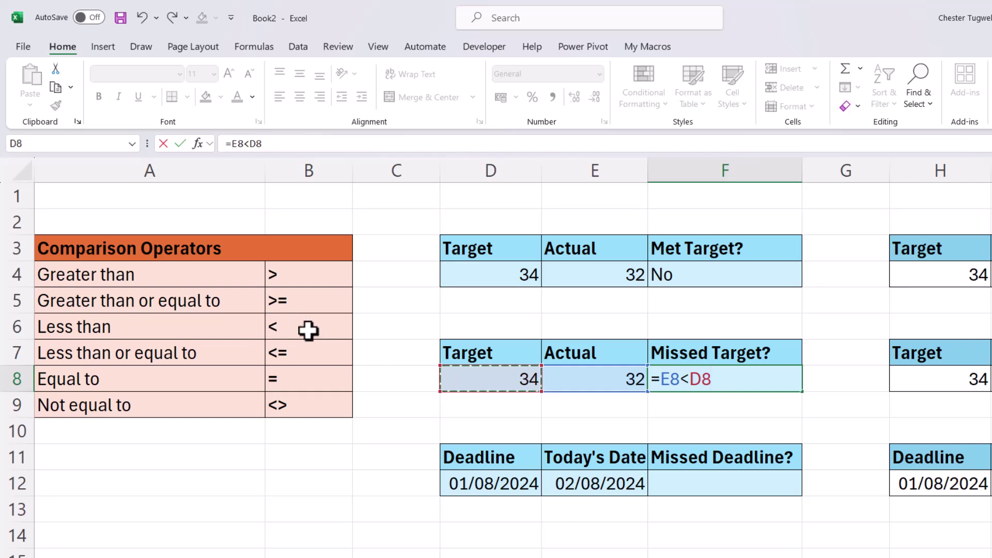
{"action": "key", "text": "Return"}
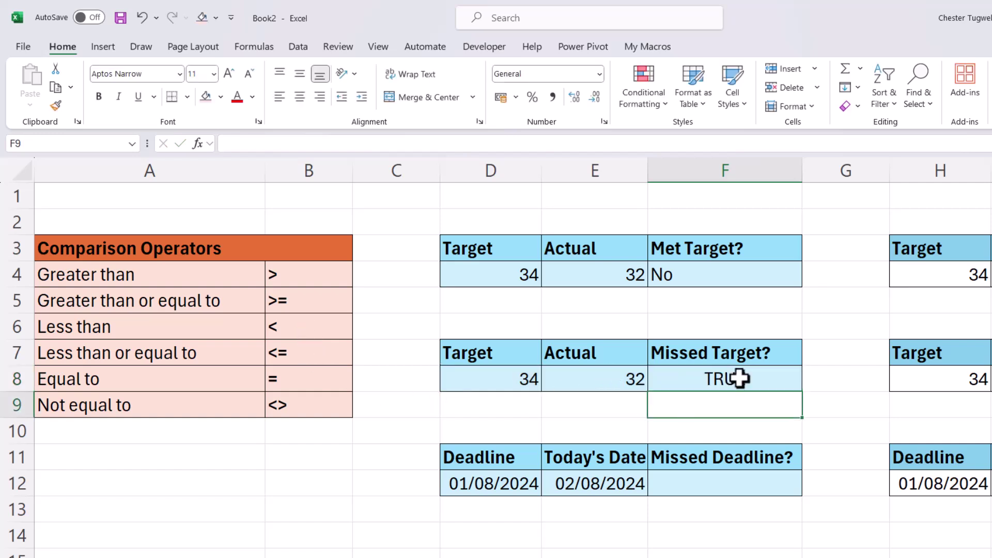
Rewrite F8 as =IF(E8<D8,"Yes","No") so it displays Yes.
{"action": "double_click", "coordinate": [710, 379]}
{"action": "left_click", "coordinate": [660, 380]}
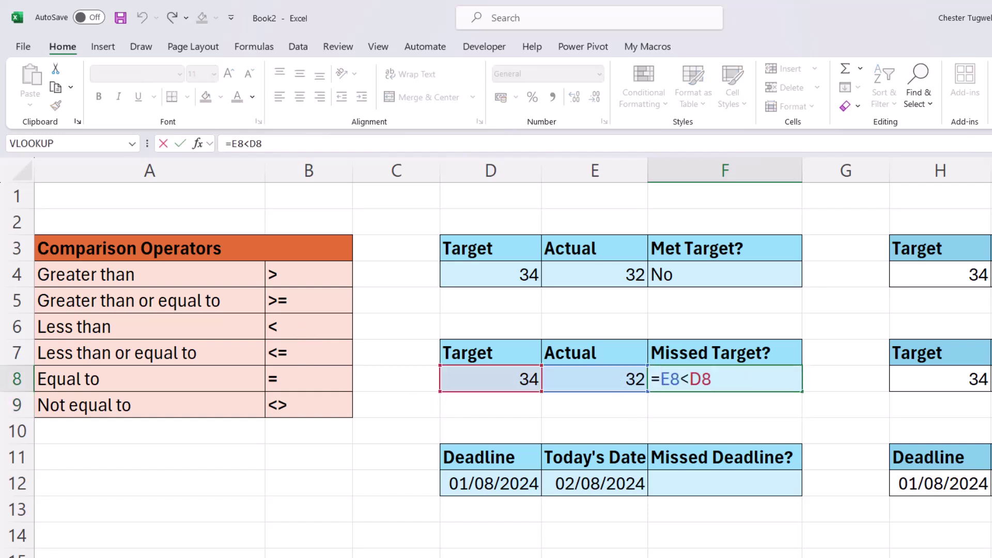
{"action": "type", "text": "IF(E8<D8"}
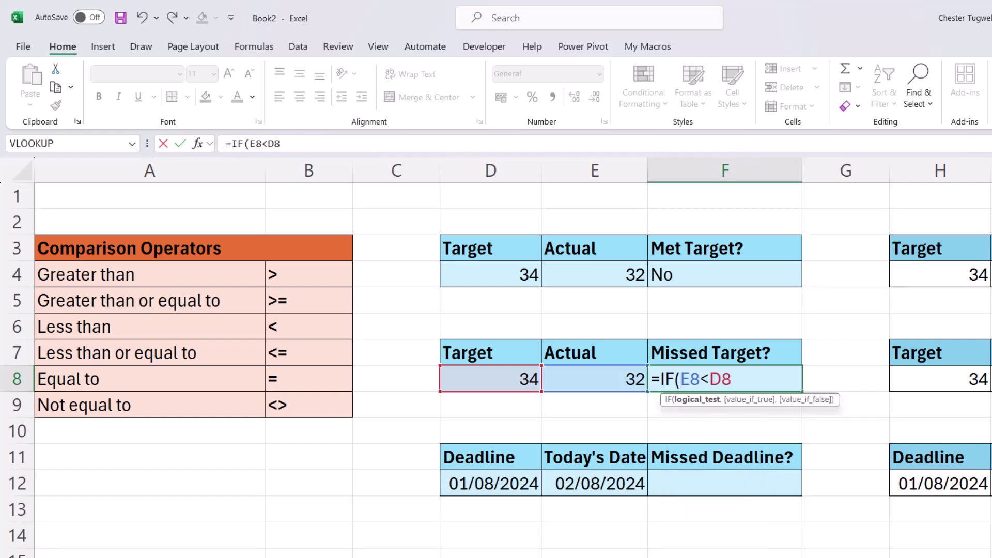
{"action": "type", "text": ","}
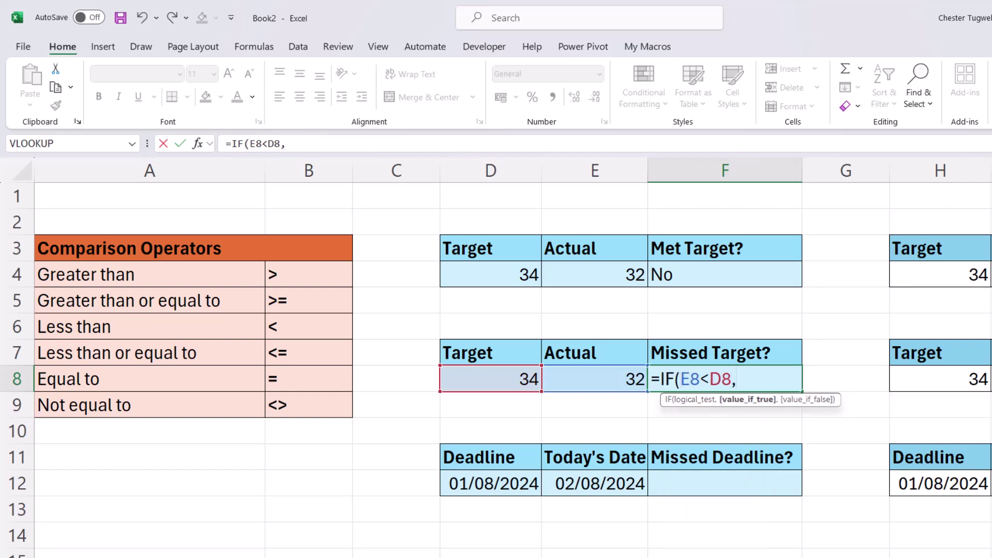
{"action": "type", "text": "\"Yes\",\""}
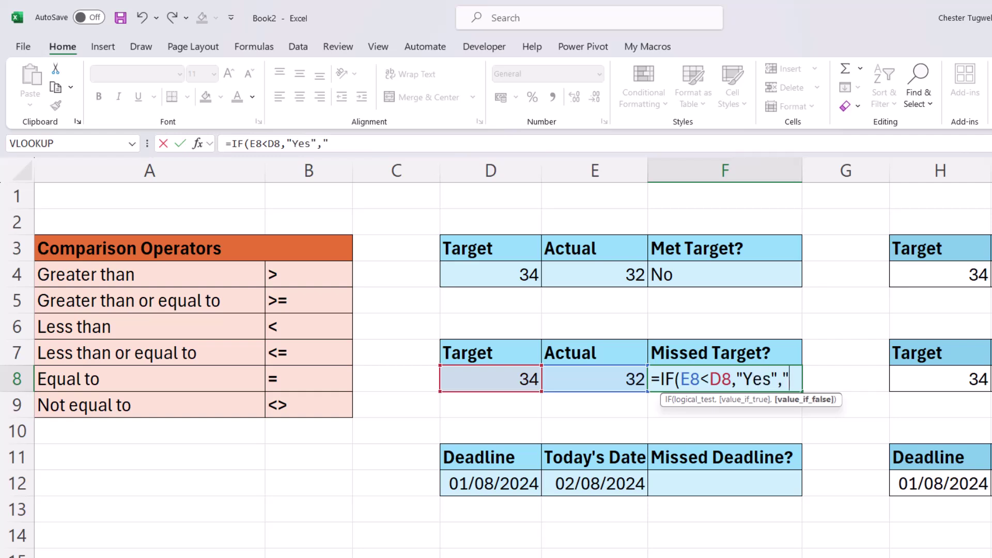
{"action": "type", "text": "No\")"}
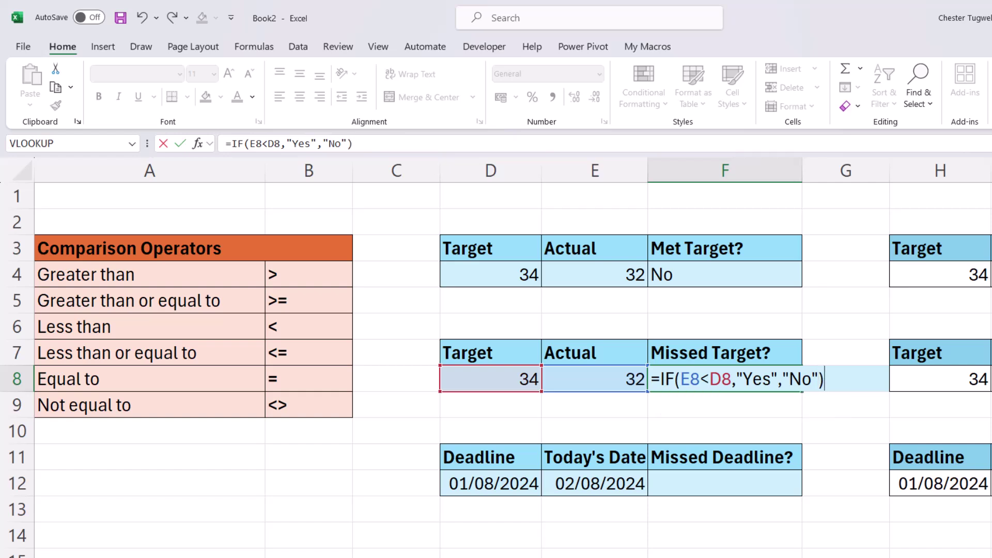
{"action": "key", "text": "Return"}
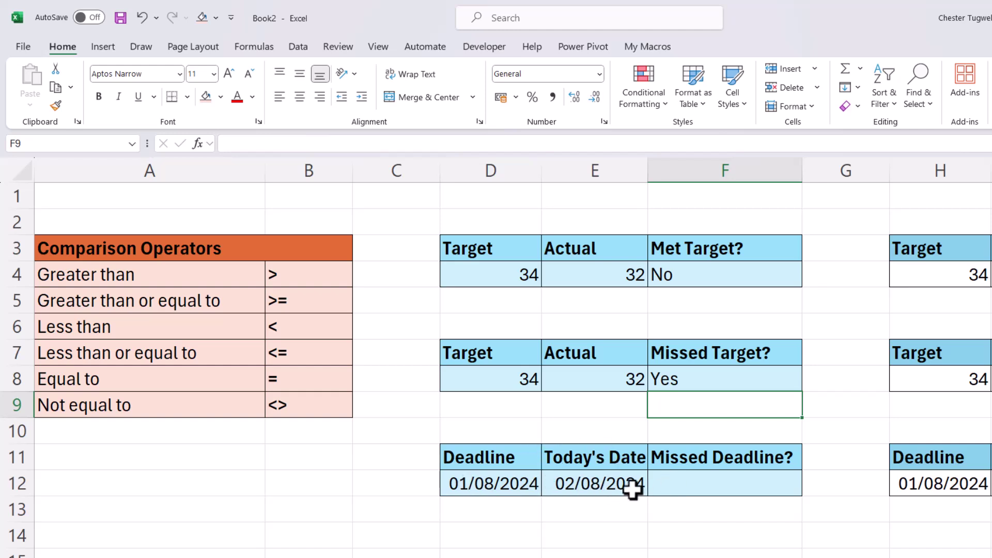
Enter the comparison =E12>D12 in F12, checking today's date against the deadline.
{"action": "left_click", "coordinate": [723, 486]}
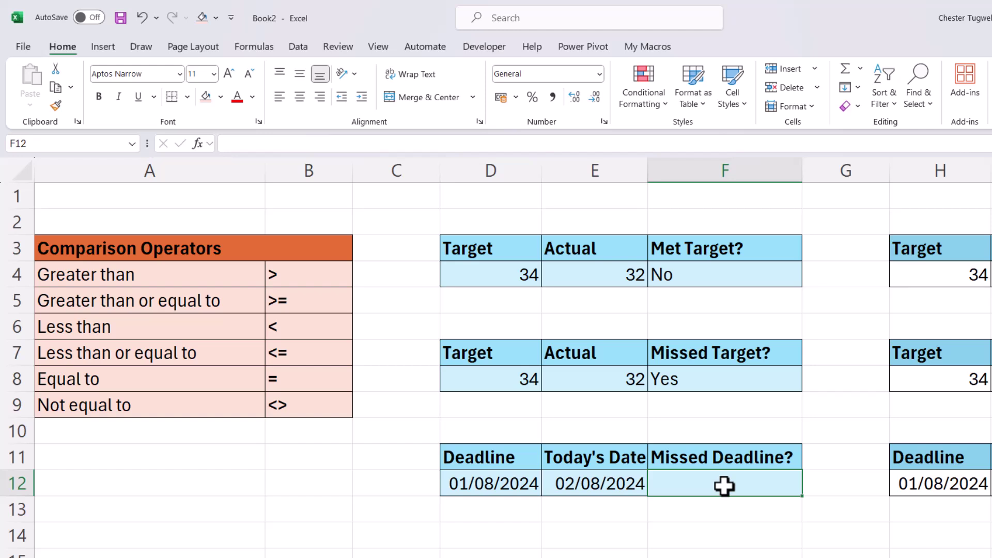
{"action": "type", "text": "="}
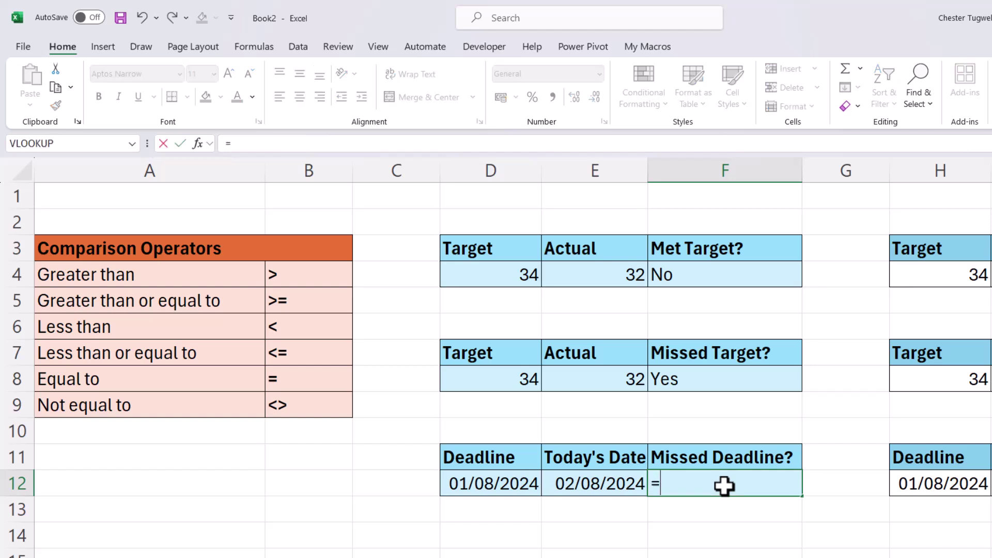
{"action": "left_click", "coordinate": [586, 485]}
{"action": "type", "text": ">"}
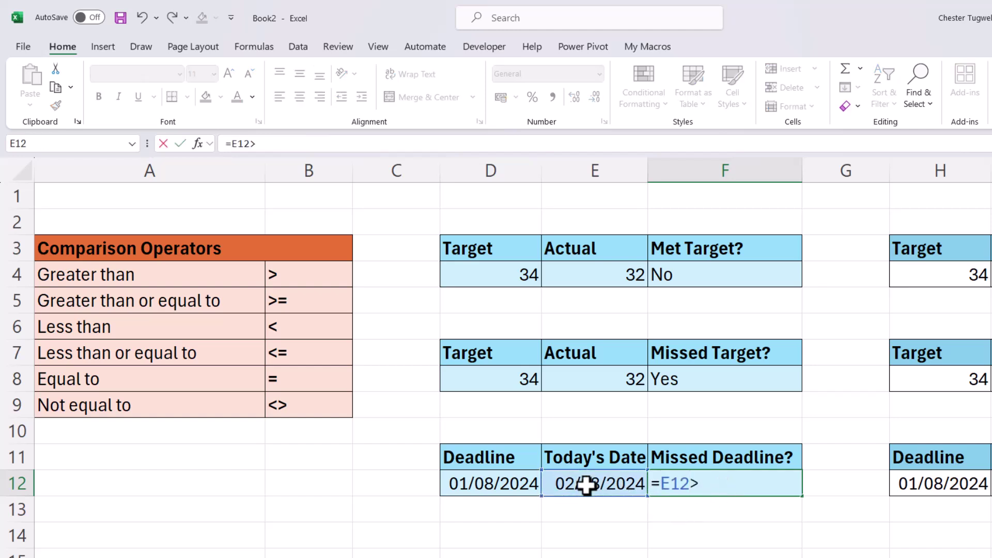
{"action": "left_click", "coordinate": [483, 485]}
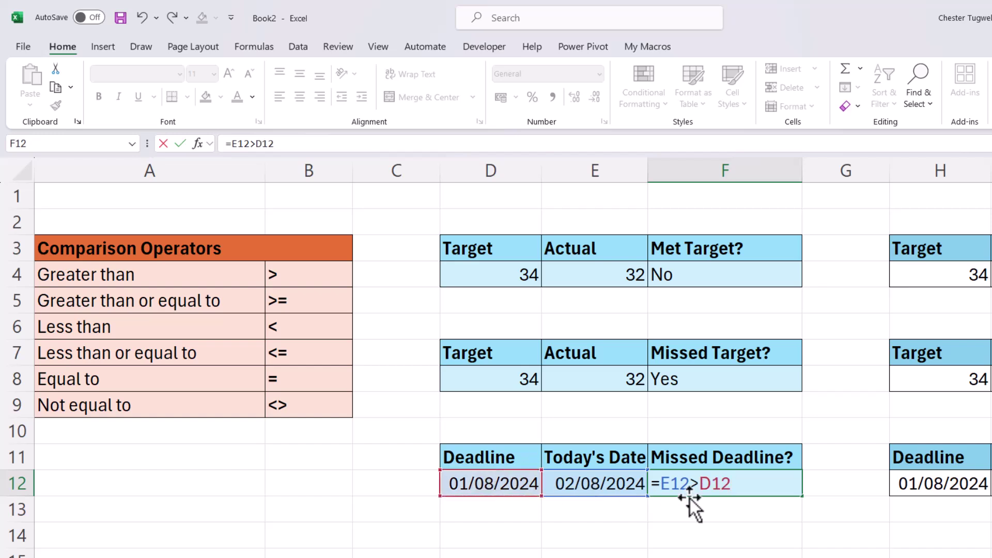
Wrap it as =IF(E12>D12,"Yes","No") so F12 shows Yes.
{"action": "type", "text": "IF("}
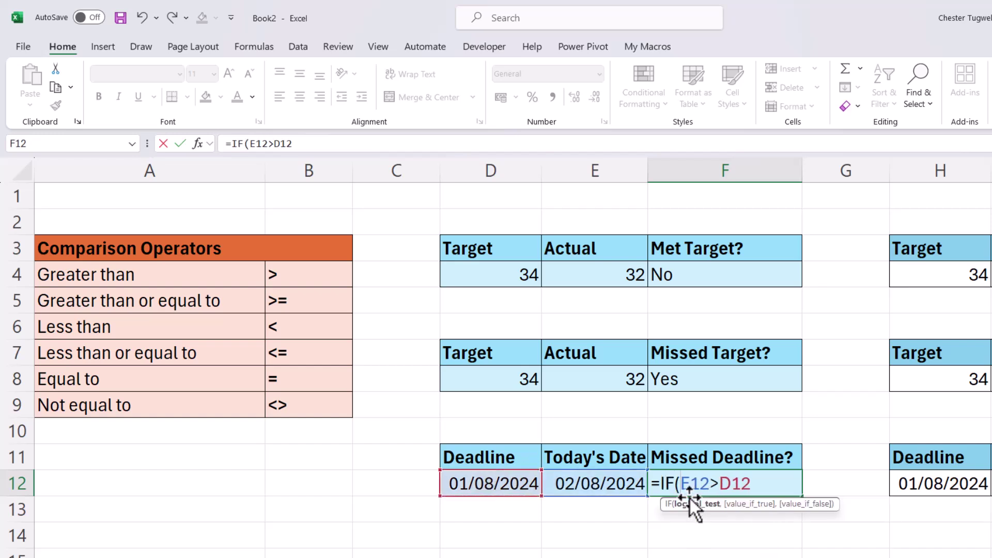
{"action": "left_click", "coordinate": [776, 493]}
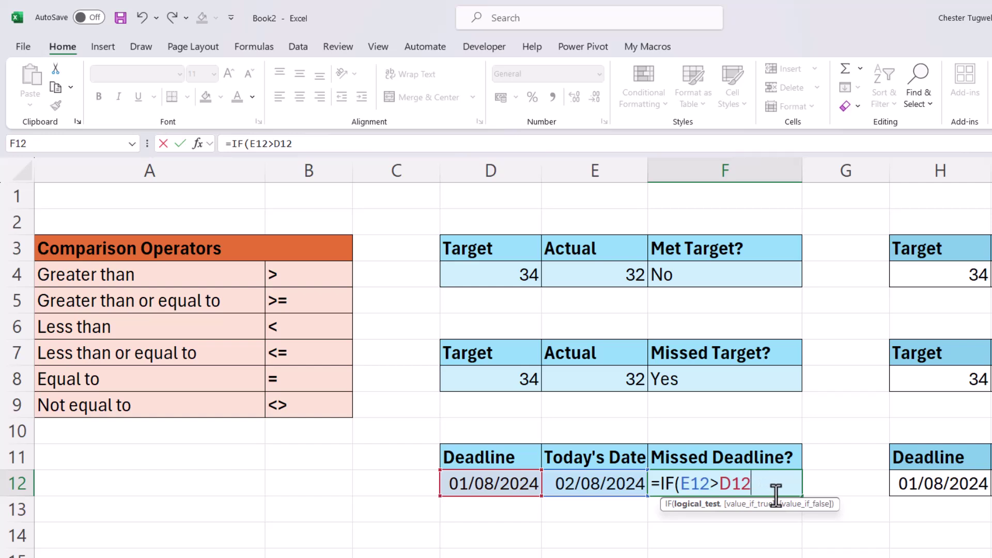
{"action": "type", "text": ",W"}
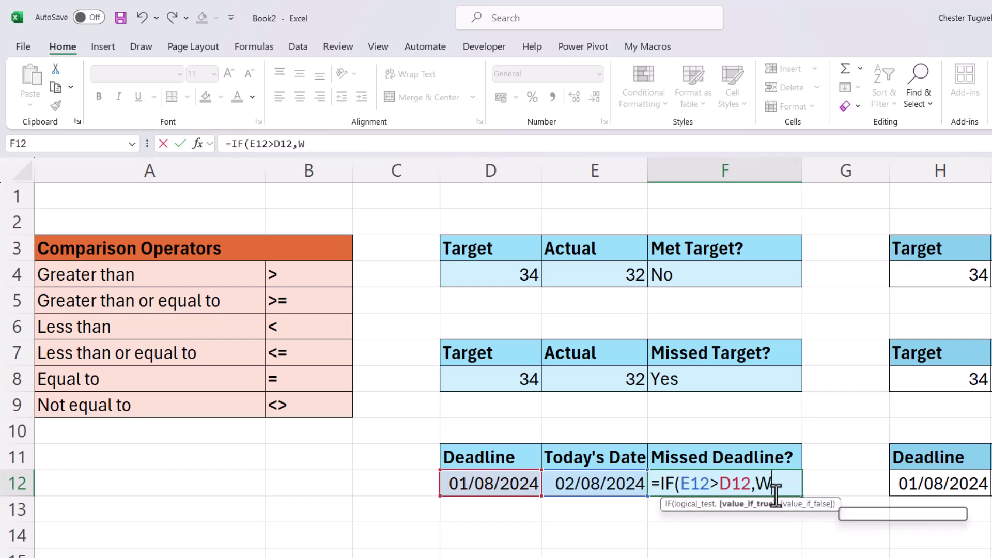
{"action": "key", "text": "BackSpace"}
{"action": "type", "text": "\"Yes"}
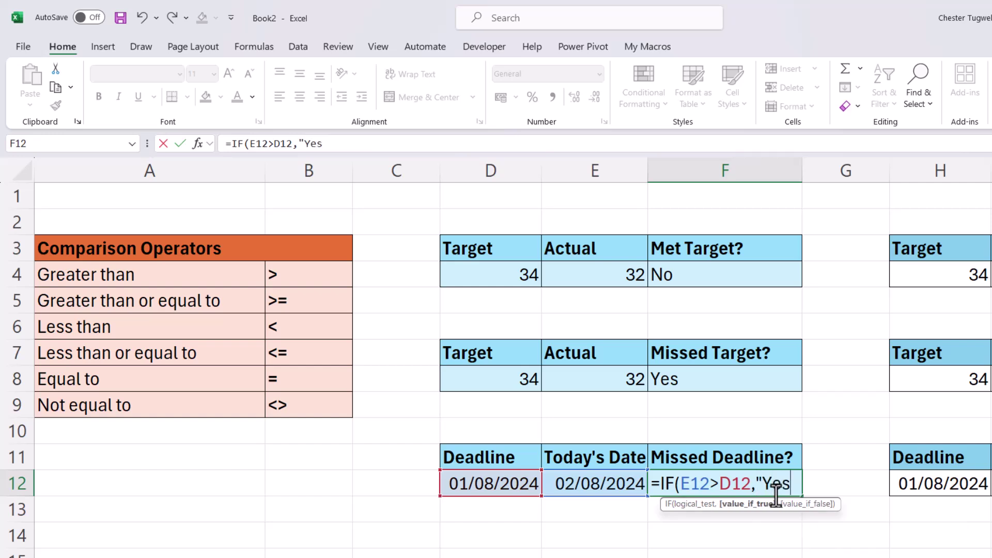
{"action": "type", "text": "\","}
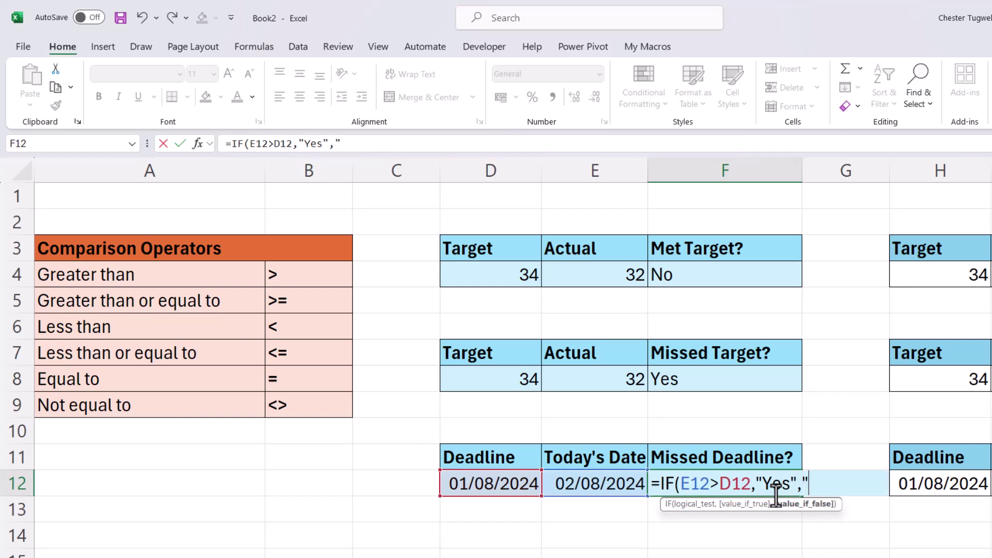
{"action": "type", "text": "\"No\")"}
{"action": "key", "text": "Return"}
{"action": "left_click", "coordinate": [891, 255]}
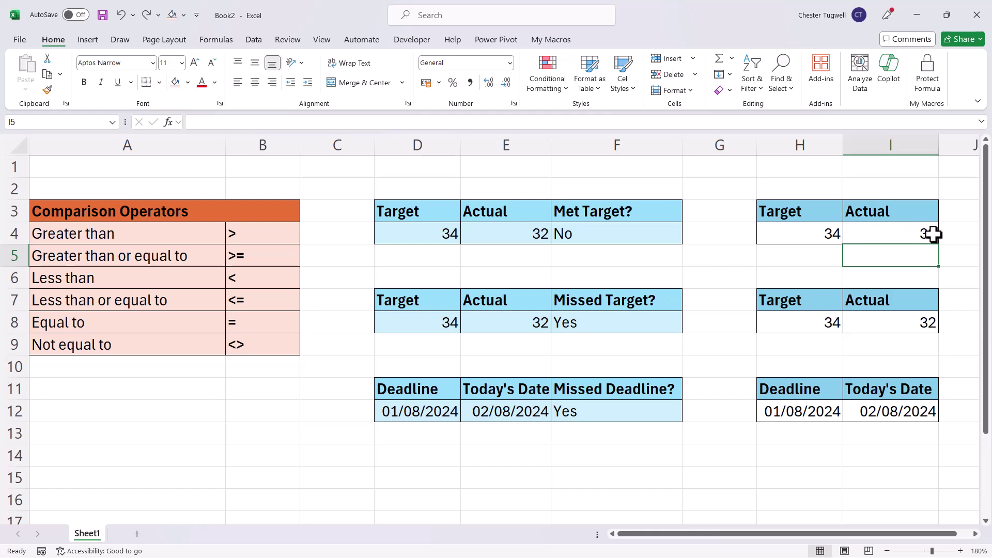
On I4, start a new highlight rule for values greater than or equal to $H$4.
{"action": "left_click", "coordinate": [878, 234]}
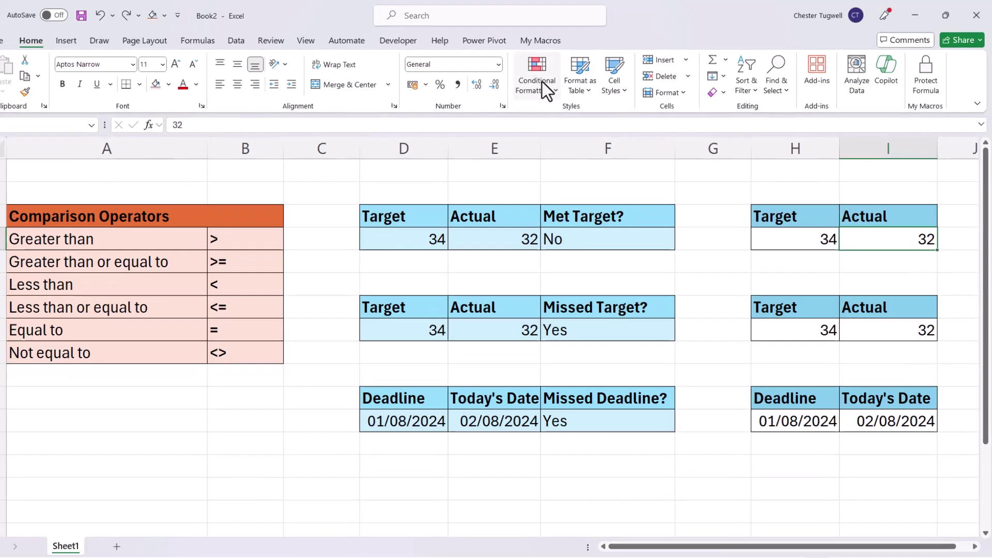
{"action": "left_click", "coordinate": [547, 78]}
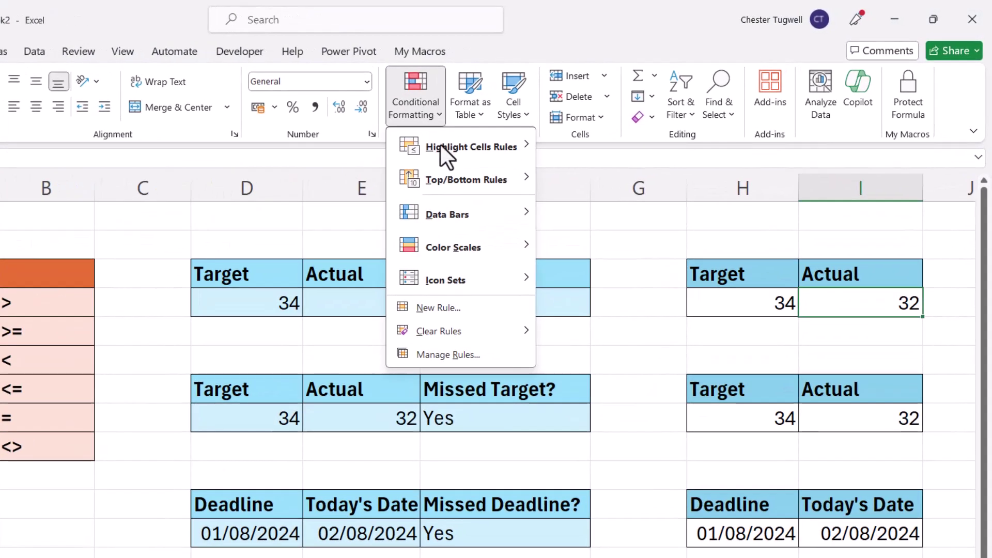
{"action": "mouse_move", "coordinate": [436, 150]}
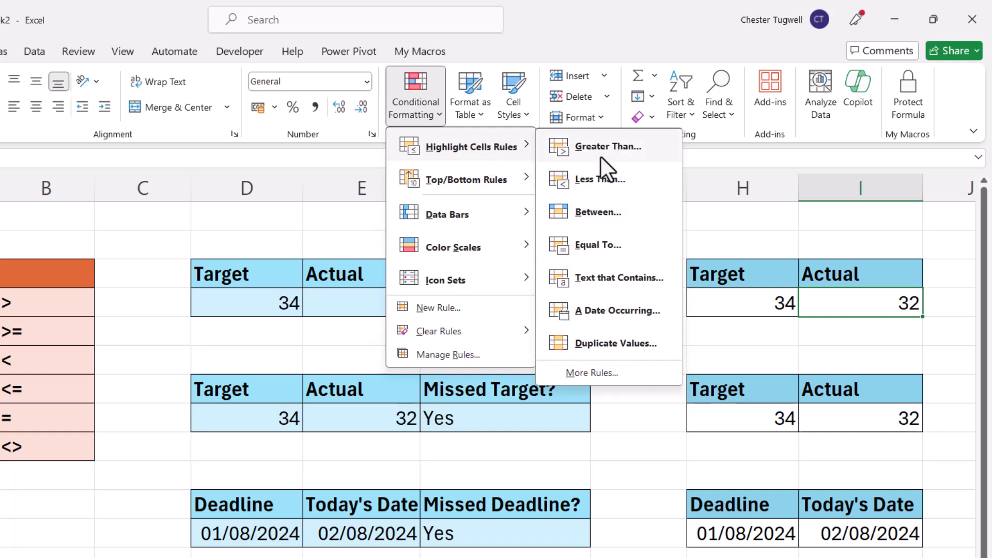
{"action": "left_click", "coordinate": [590, 372]}
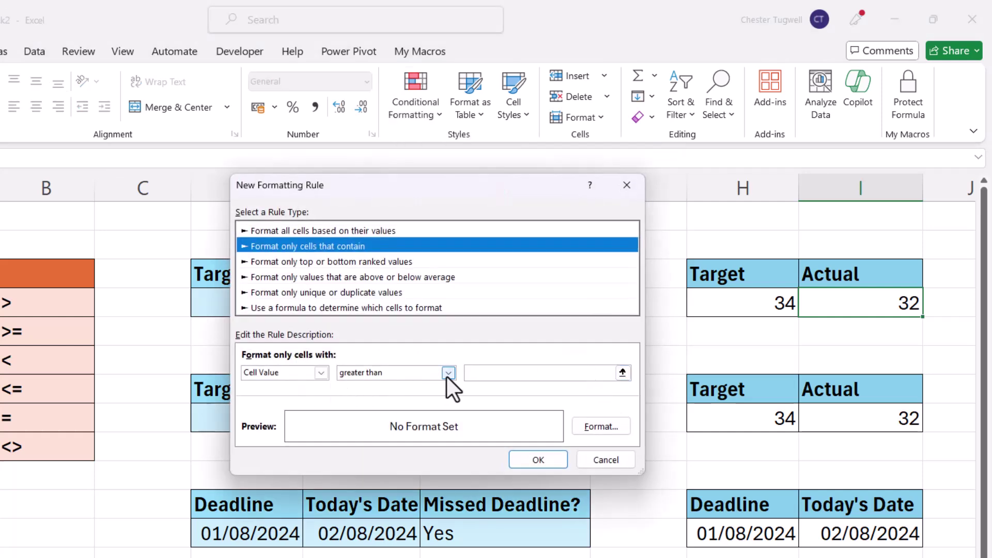
{"action": "left_click", "coordinate": [447, 373]}
{"action": "left_click", "coordinate": [406, 446]}
{"action": "left_click", "coordinate": [489, 373]}
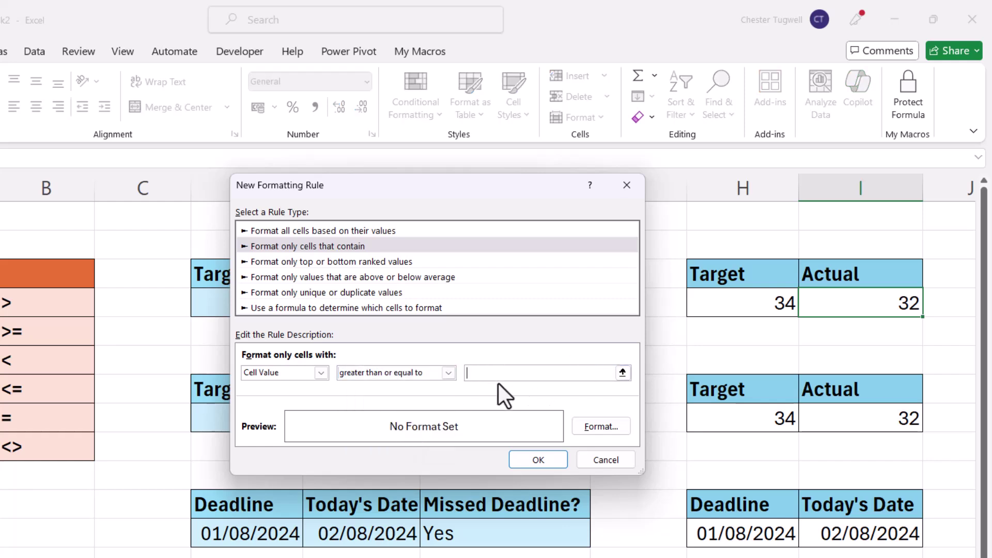
{"action": "left_click", "coordinate": [724, 309]}
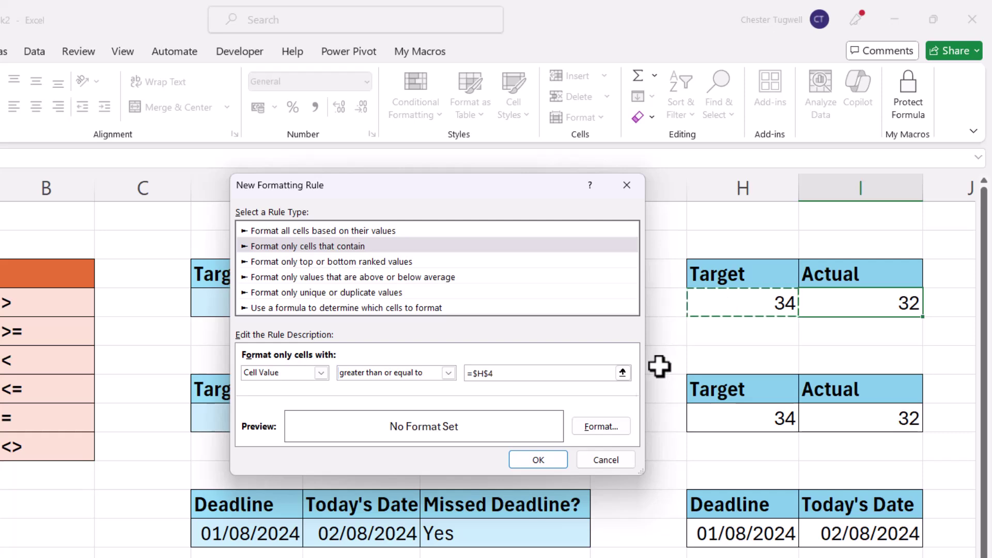
Format matching cells with a green fill and a chosen font colour, and save the rule.
{"action": "left_click", "coordinate": [601, 426]}
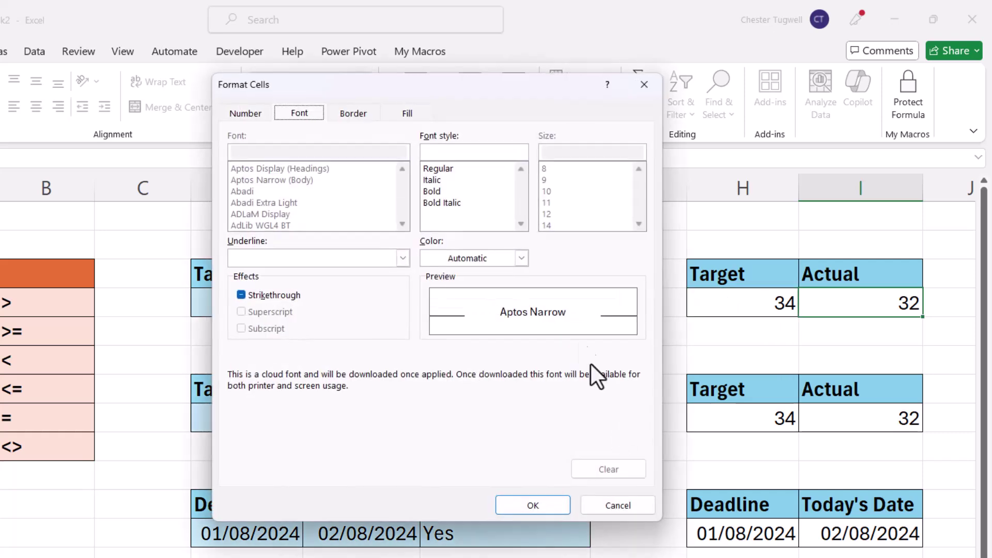
{"action": "left_click", "coordinate": [410, 115]}
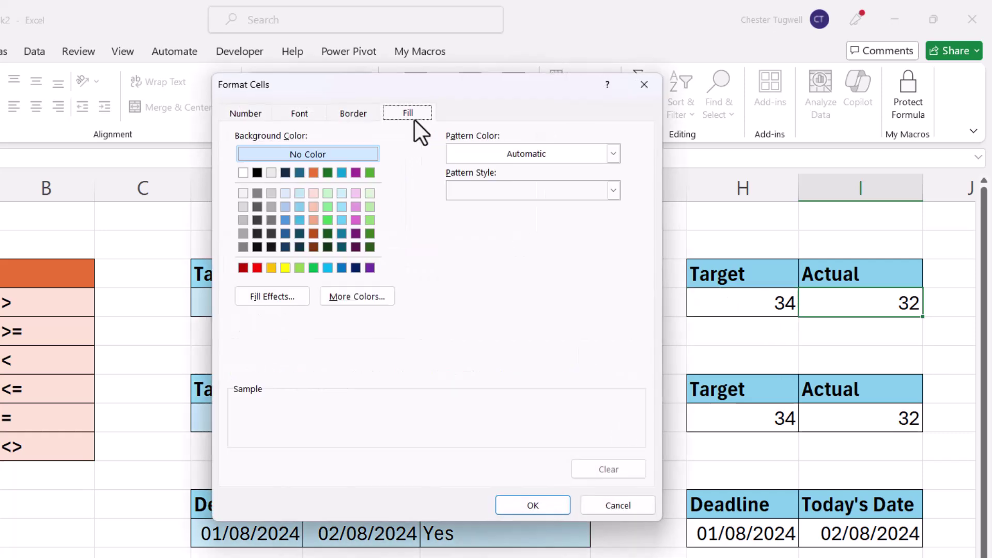
{"action": "left_click", "coordinate": [371, 171]}
{"action": "left_click", "coordinate": [303, 111]}
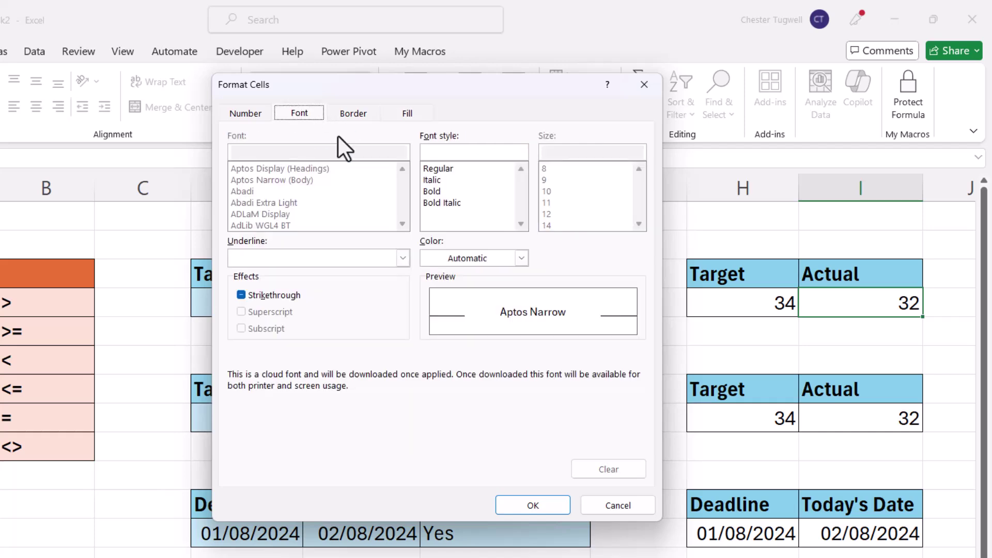
{"action": "left_click", "coordinate": [521, 258]}
{"action": "left_click", "coordinate": [432, 322]}
{"action": "left_click", "coordinate": [544, 504]}
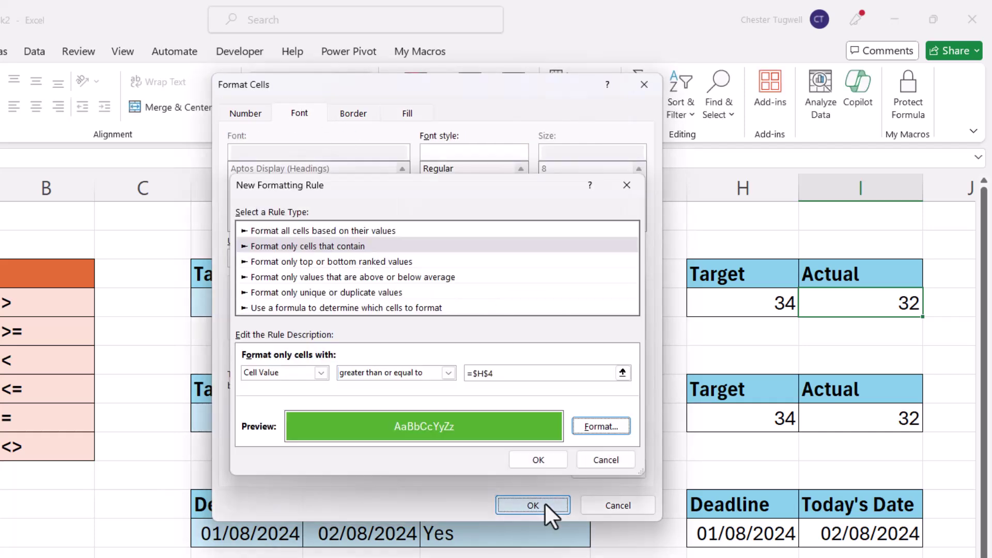
{"action": "left_click", "coordinate": [540, 461]}
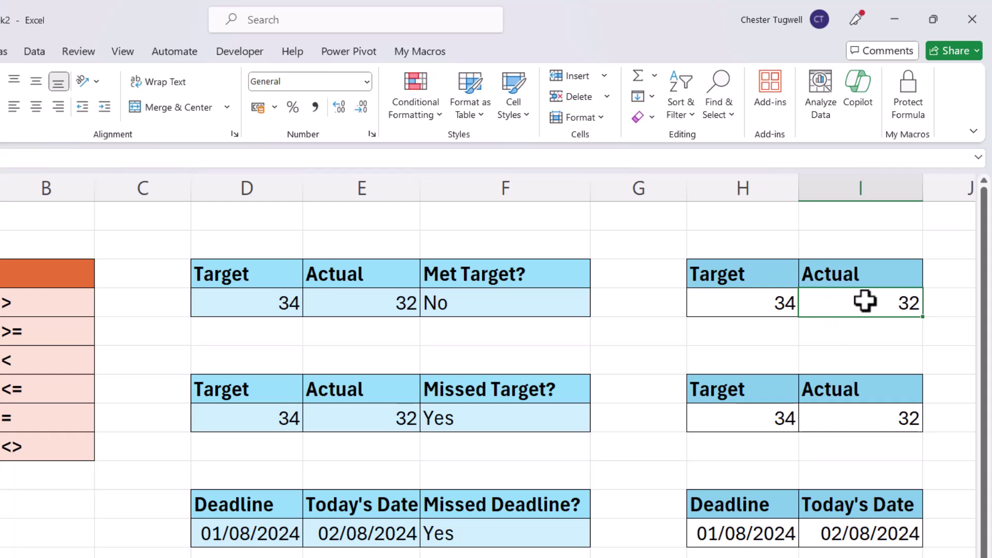
Change I4's Actual value to 35 so it turns green against Target 34.
{"action": "type", "text": "3"}
{"action": "key", "text": "Return"}
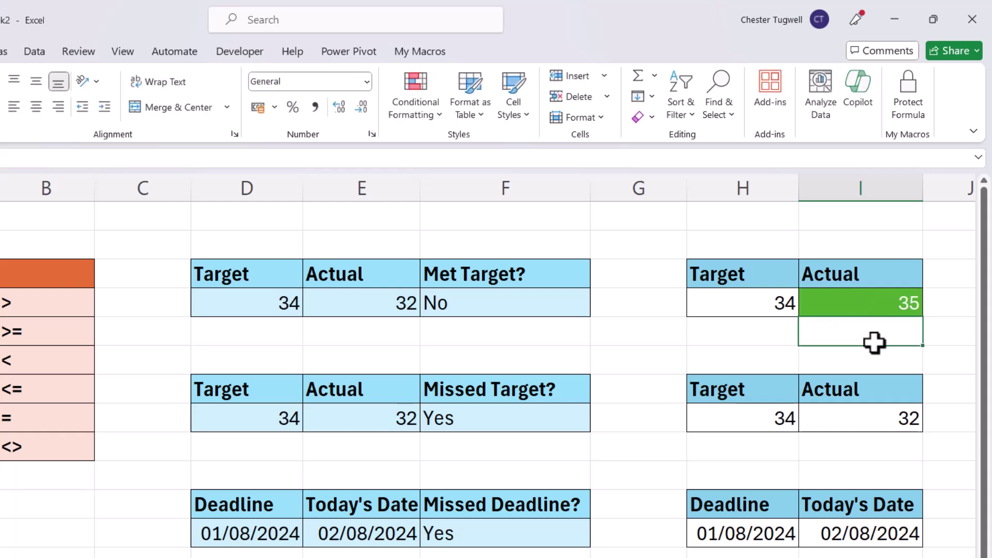
{"action": "left_click", "coordinate": [838, 420]}
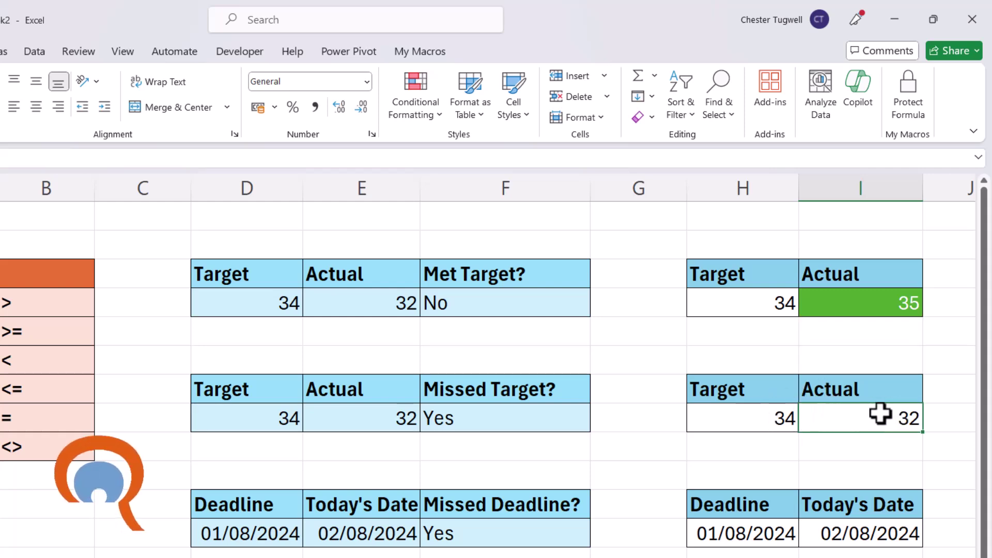
Start a Less Than highlight rule on I8 comparing against the Target in H8.
{"action": "left_click", "coordinate": [412, 110]}
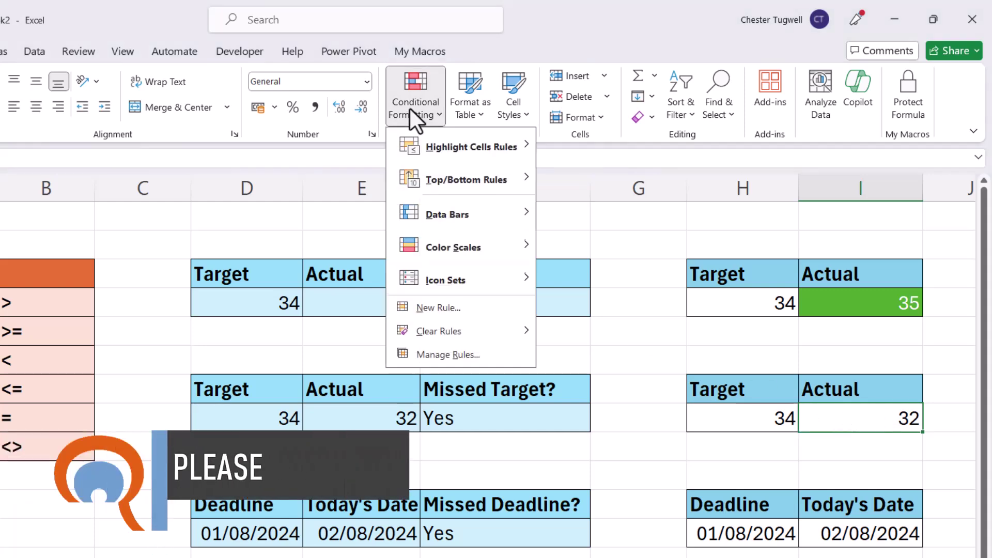
{"action": "mouse_move", "coordinate": [425, 137]}
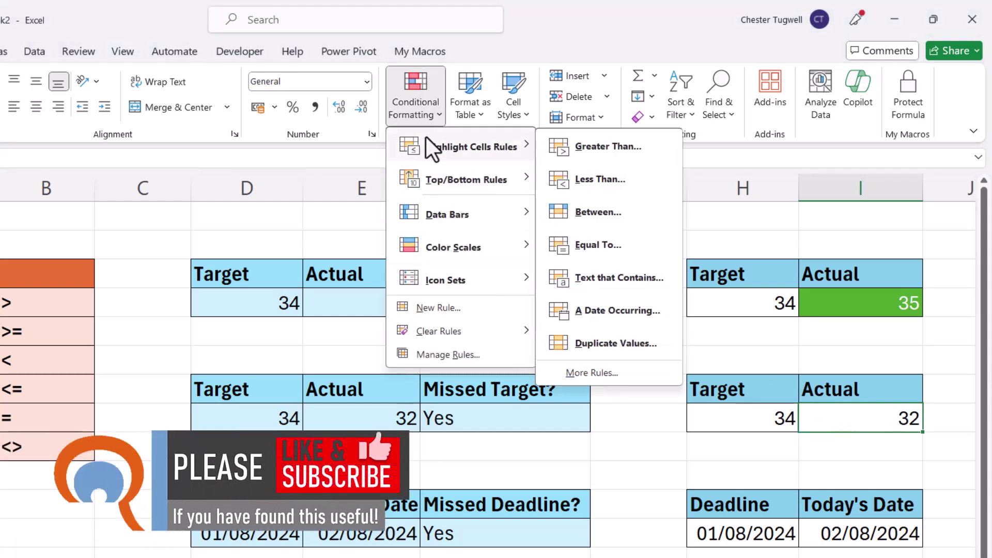
{"action": "left_click", "coordinate": [563, 180]}
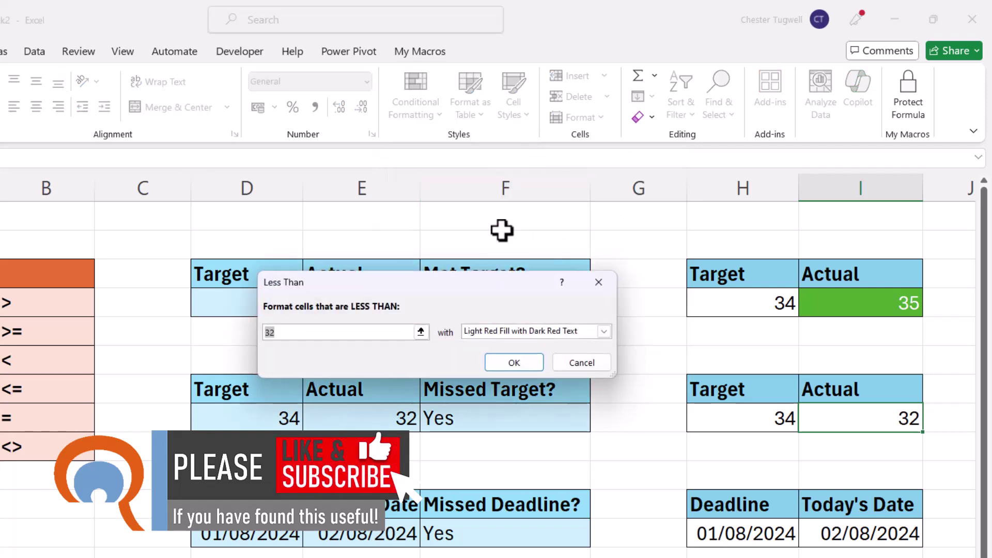
{"action": "left_click", "coordinate": [746, 421]}
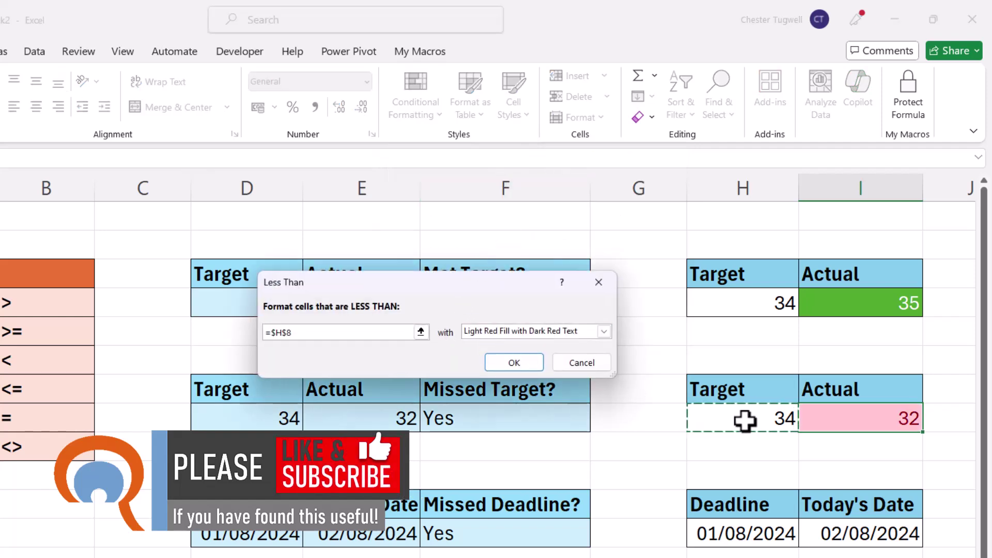
Give the rule a custom red fill with white text and apply it.
{"action": "left_click", "coordinate": [605, 332]}
{"action": "left_click", "coordinate": [511, 404]}
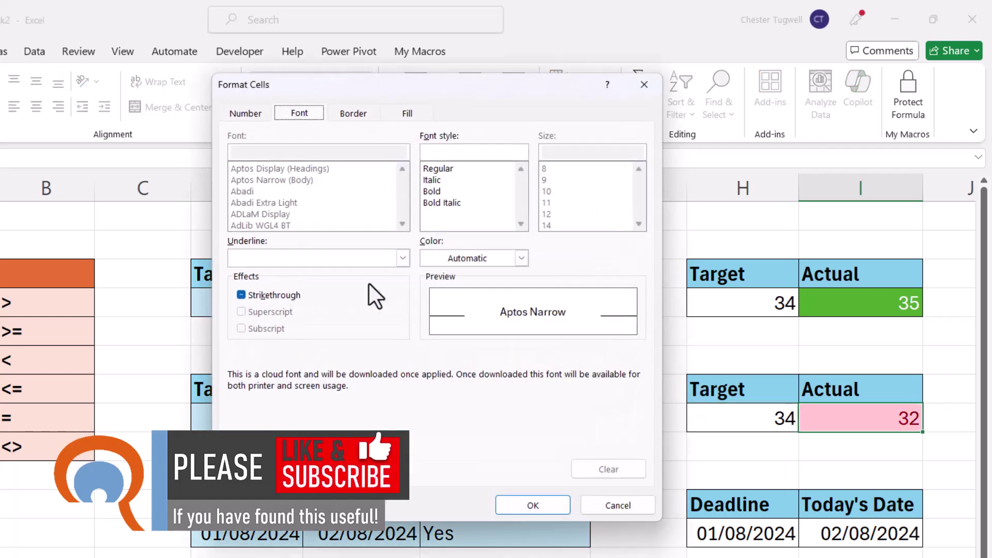
{"action": "left_click", "coordinate": [399, 114]}
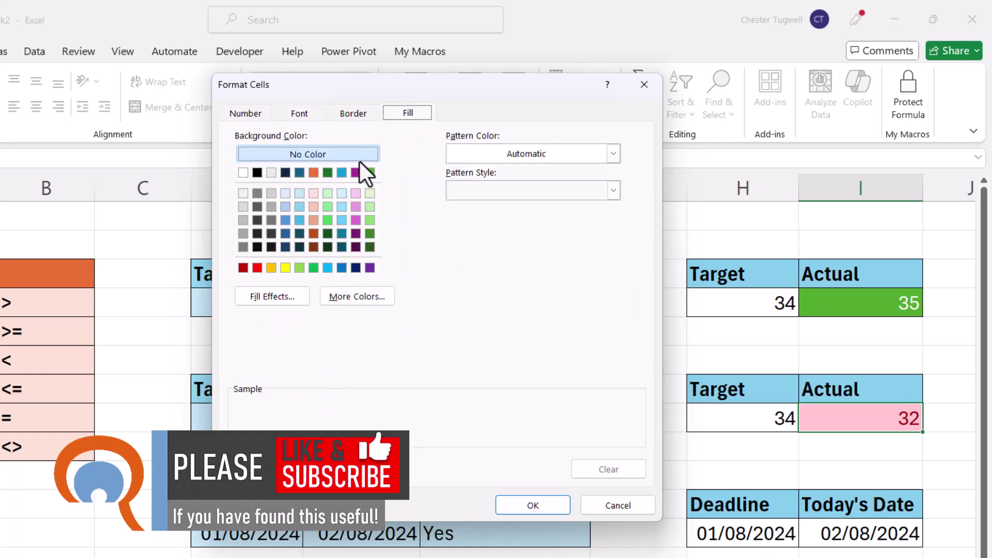
{"action": "left_click", "coordinate": [257, 268]}
{"action": "left_click", "coordinate": [313, 111]}
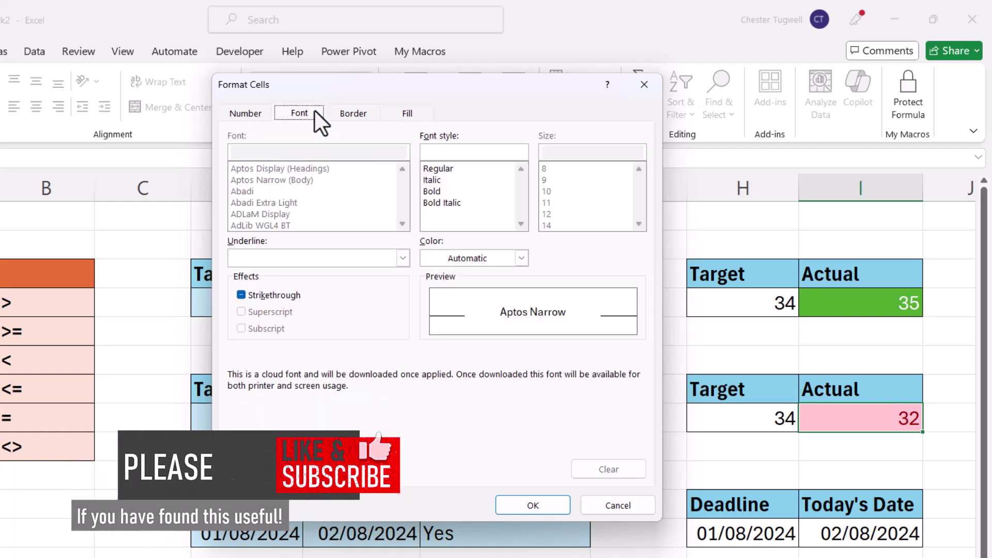
{"action": "left_click", "coordinate": [520, 257]}
{"action": "left_click", "coordinate": [429, 327]}
{"action": "left_click", "coordinate": [562, 504]}
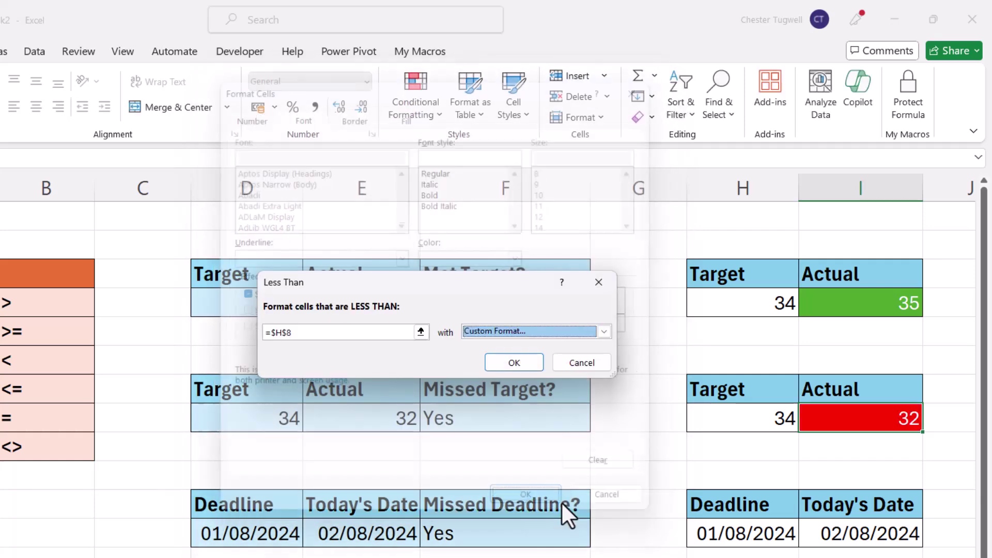
{"action": "left_click", "coordinate": [519, 359]}
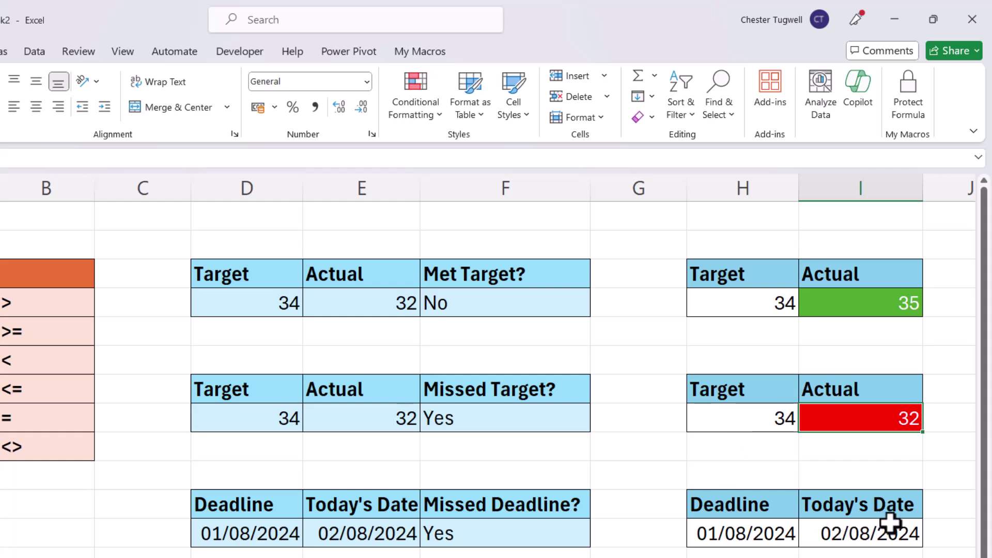
Start a Greater Than highlight rule on I12 comparing against the Deadline in H12.
{"action": "left_click", "coordinate": [824, 534]}
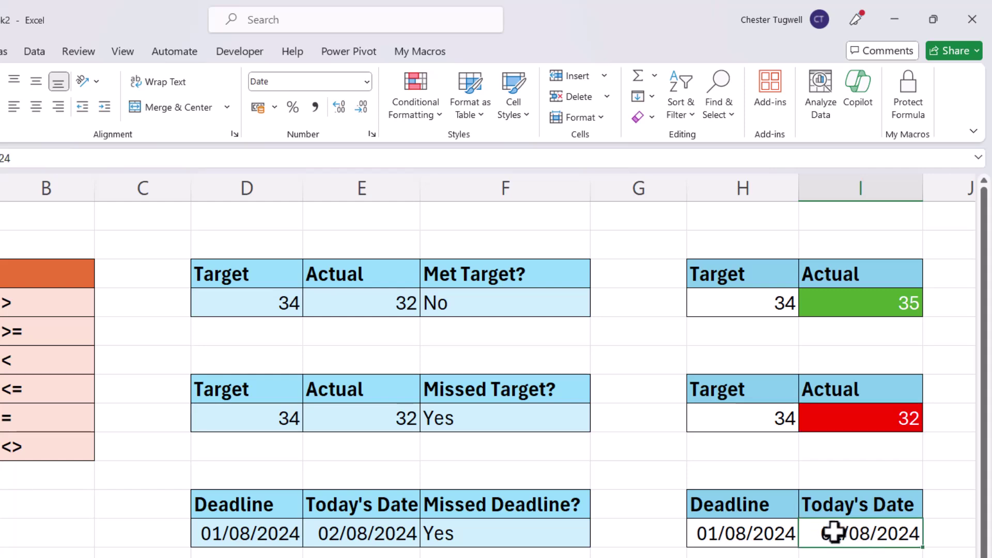
{"action": "left_click", "coordinate": [429, 110]}
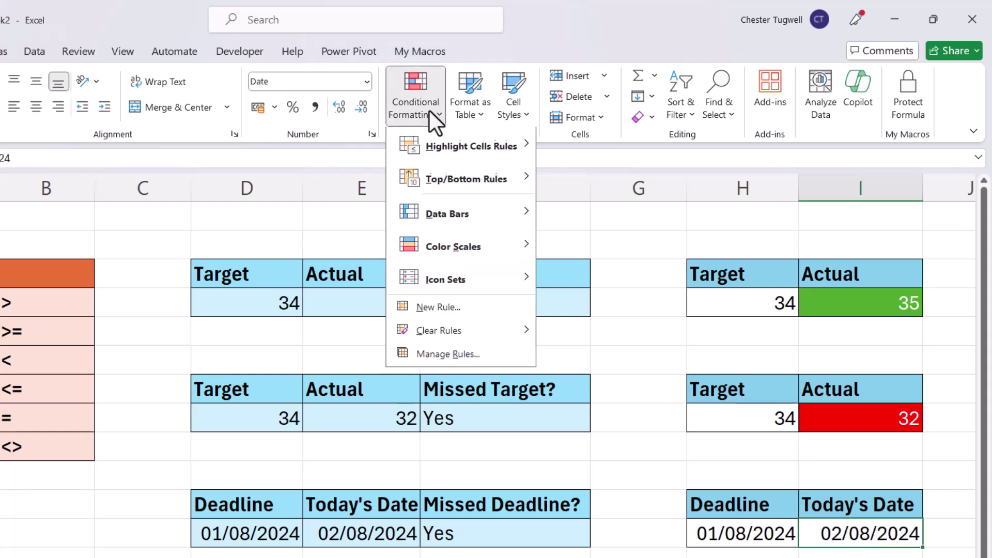
{"action": "mouse_move", "coordinate": [451, 140]}
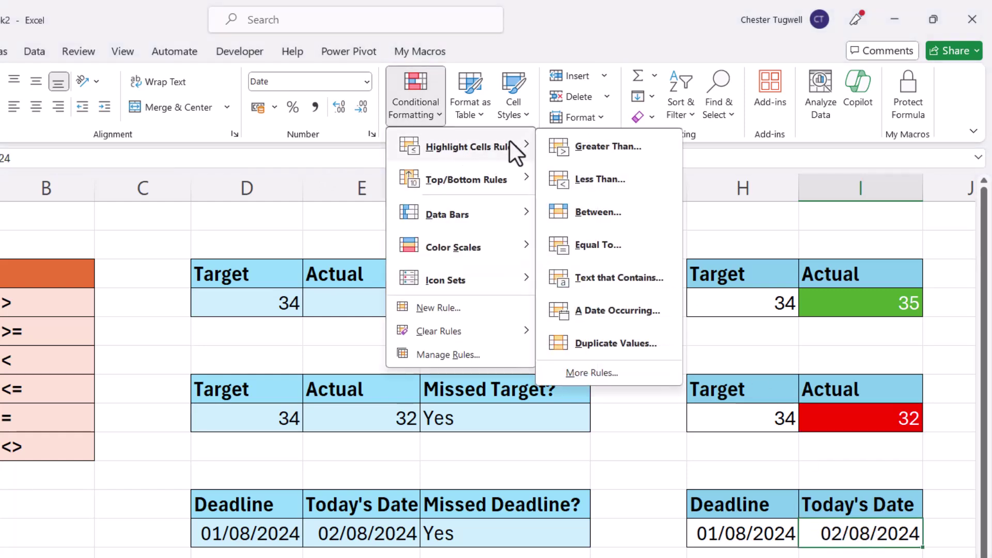
{"action": "left_click", "coordinate": [559, 147]}
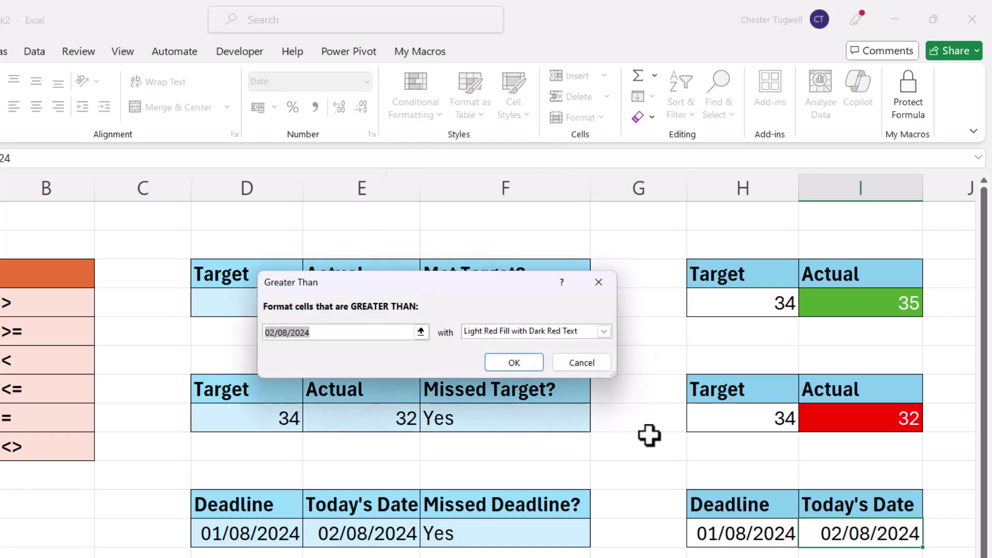
{"action": "left_click", "coordinate": [732, 532]}
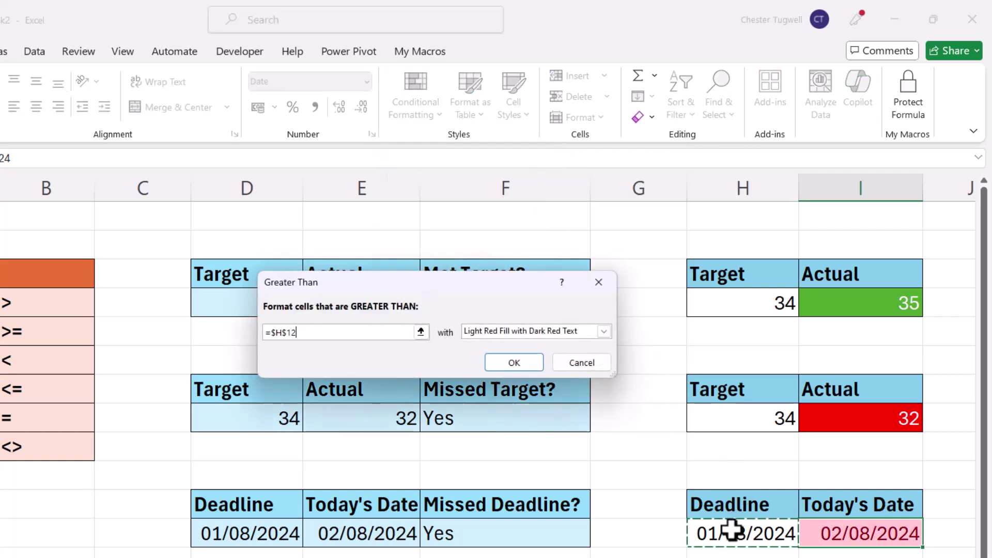
Set a custom red fill with white font for the rule and apply it.
{"action": "left_click", "coordinate": [603, 332]}
{"action": "left_click", "coordinate": [502, 408]}
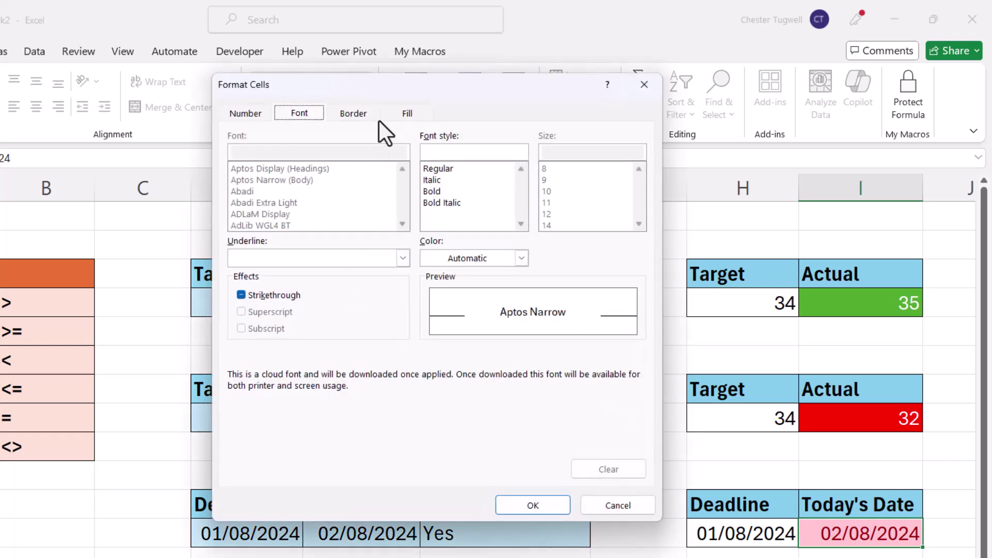
{"action": "left_click", "coordinate": [406, 118]}
{"action": "left_click", "coordinate": [257, 268]}
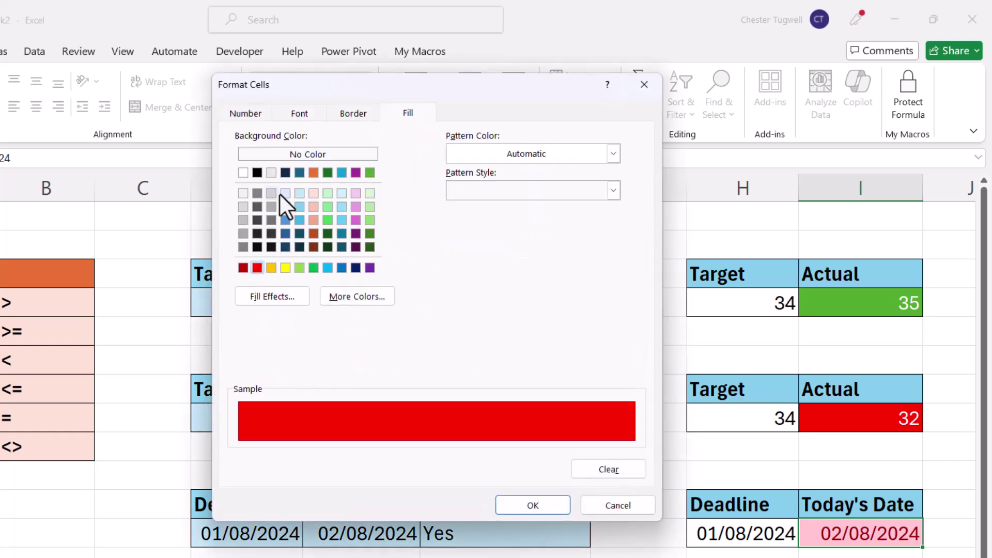
{"action": "left_click", "coordinate": [300, 115]}
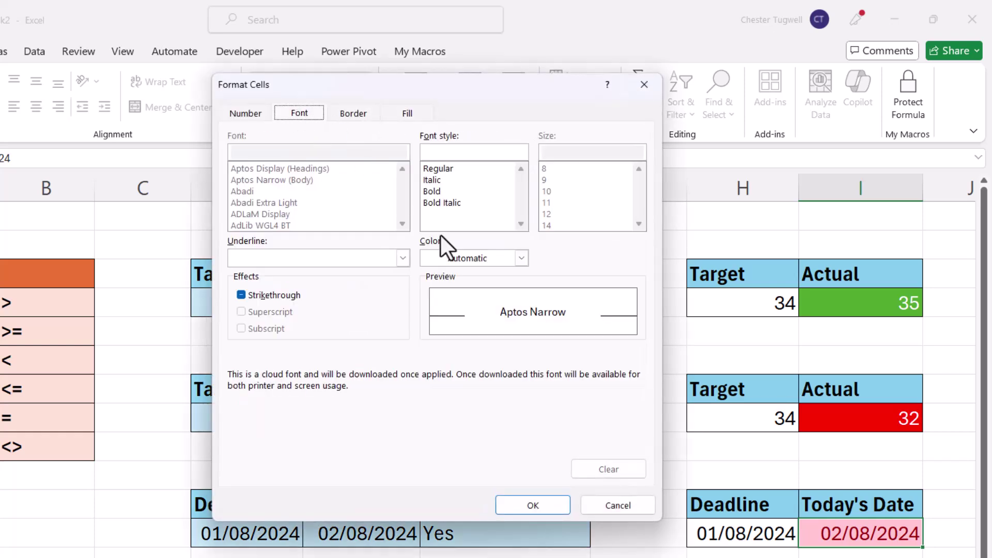
{"action": "left_click", "coordinate": [522, 258]}
{"action": "left_click", "coordinate": [430, 323]}
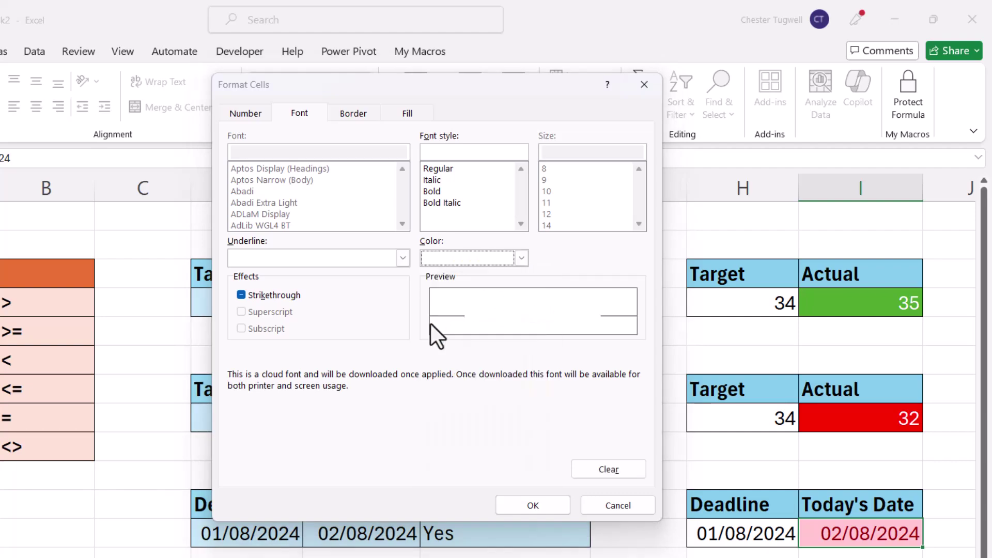
{"action": "left_click", "coordinate": [526, 508]}
{"action": "left_click", "coordinate": [517, 368]}
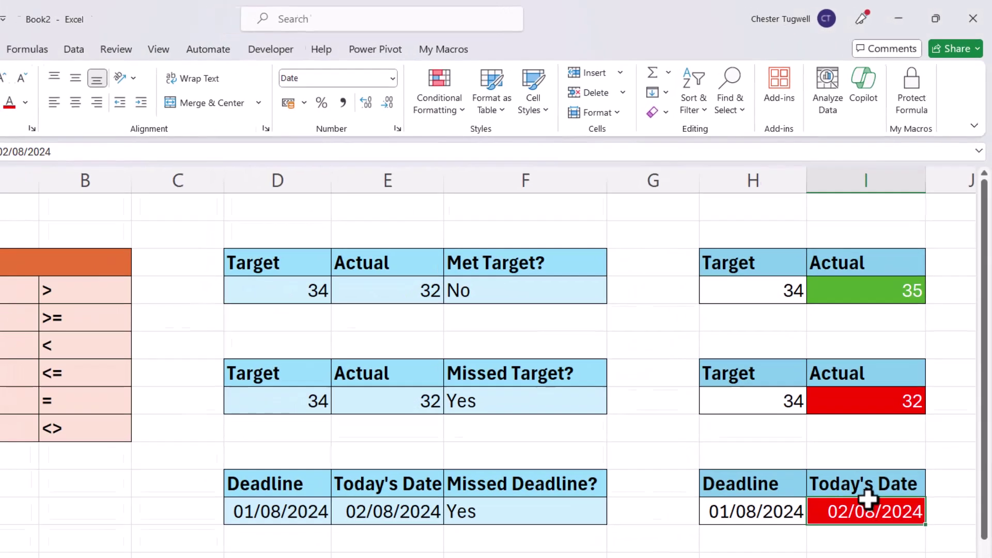